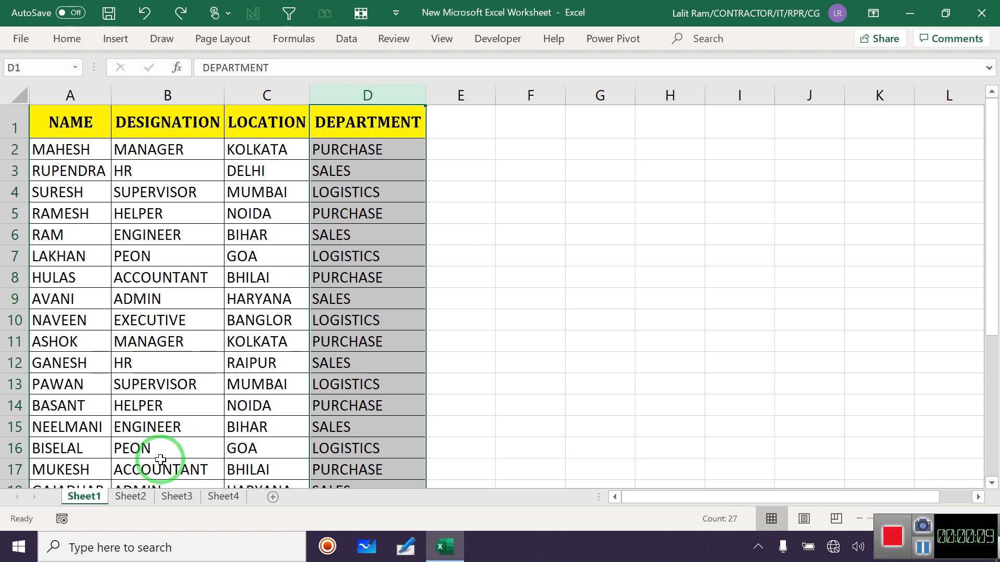
On Sheet2, enter SALES as the department in cell C1 and check the department column of the filtered rows.
{"action": "left_click", "coordinate": [131, 496]}
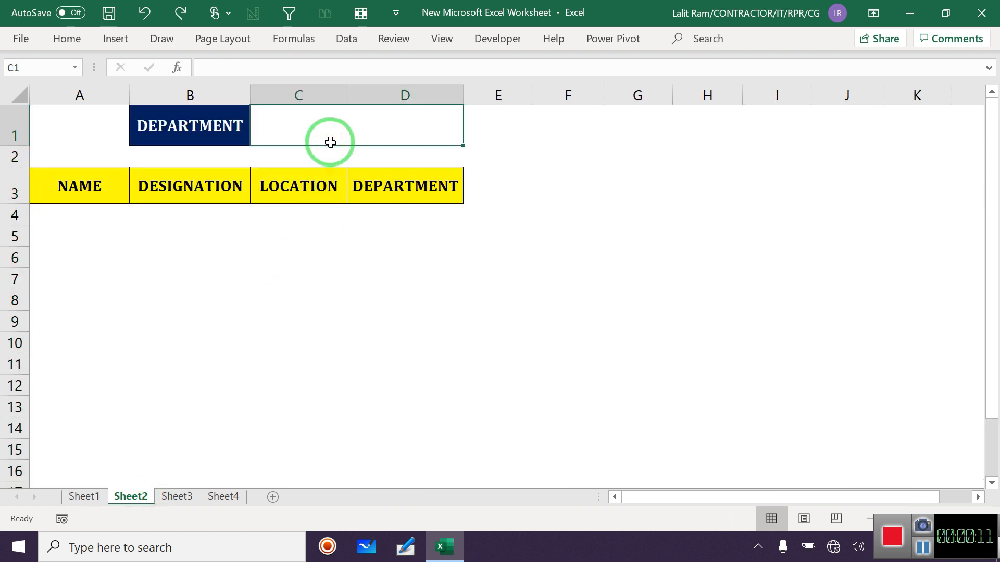
{"action": "type", "text": "SALES"}
{"action": "key", "text": "Return"}
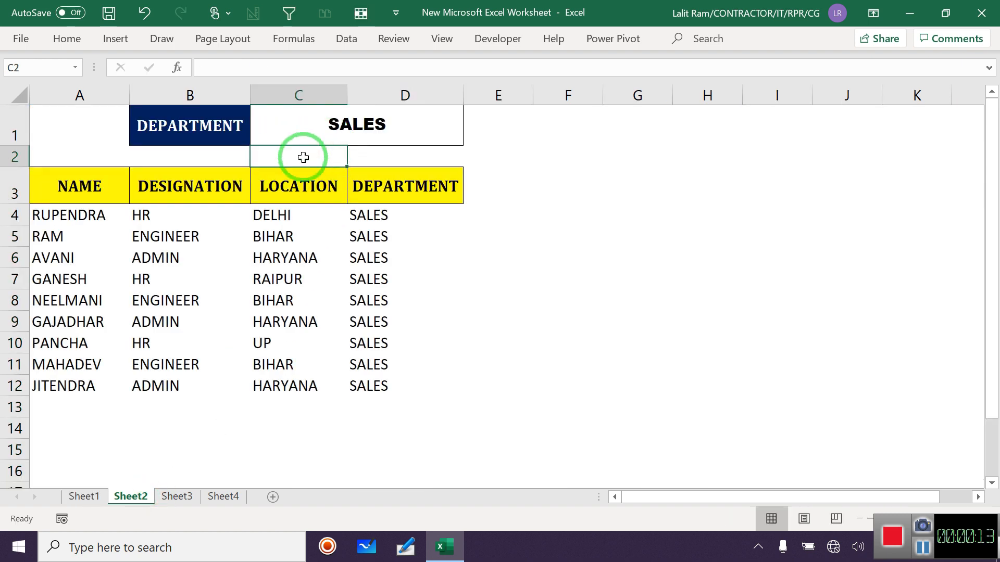
{"action": "left_click_drag", "start_coordinate": [359, 216], "coordinate": [382, 380]}
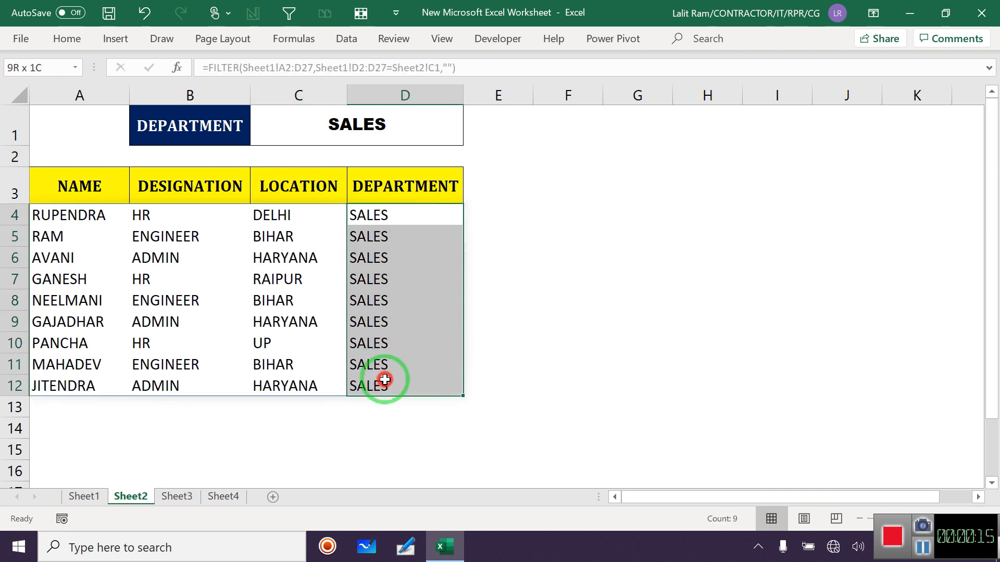
On Sheet3, set the department to SALES and the designation to HR, and check the filtered rows.
{"action": "left_click", "coordinate": [177, 497]}
{"action": "left_click", "coordinate": [363, 122]}
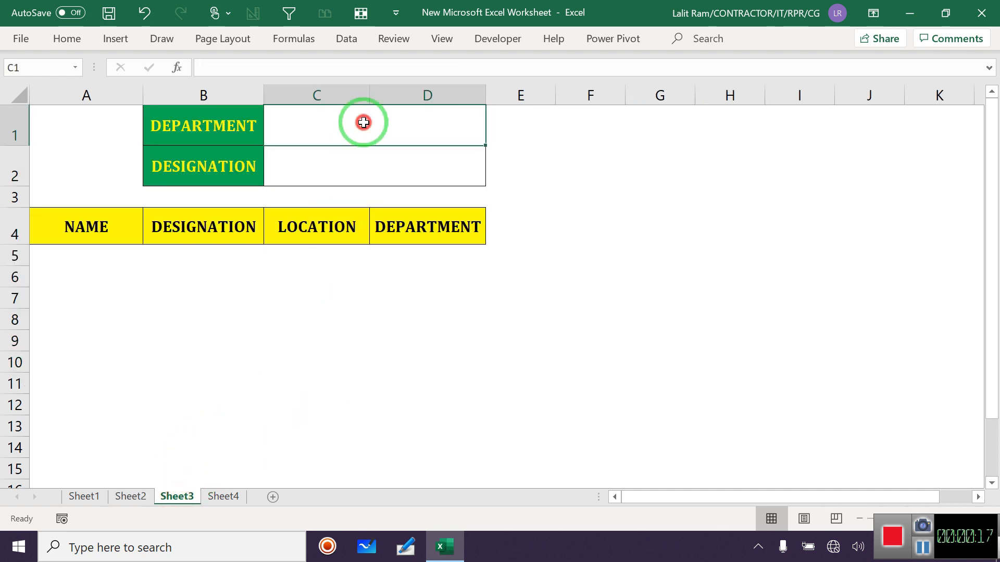
{"action": "type", "text": "SALES"}
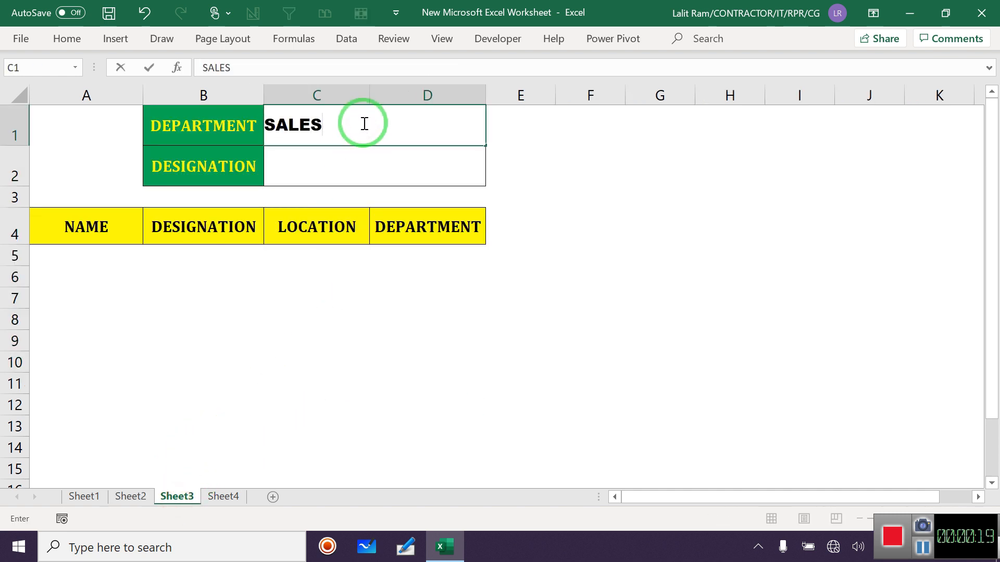
{"action": "key", "text": "Return"}
{"action": "type", "text": "HR"}
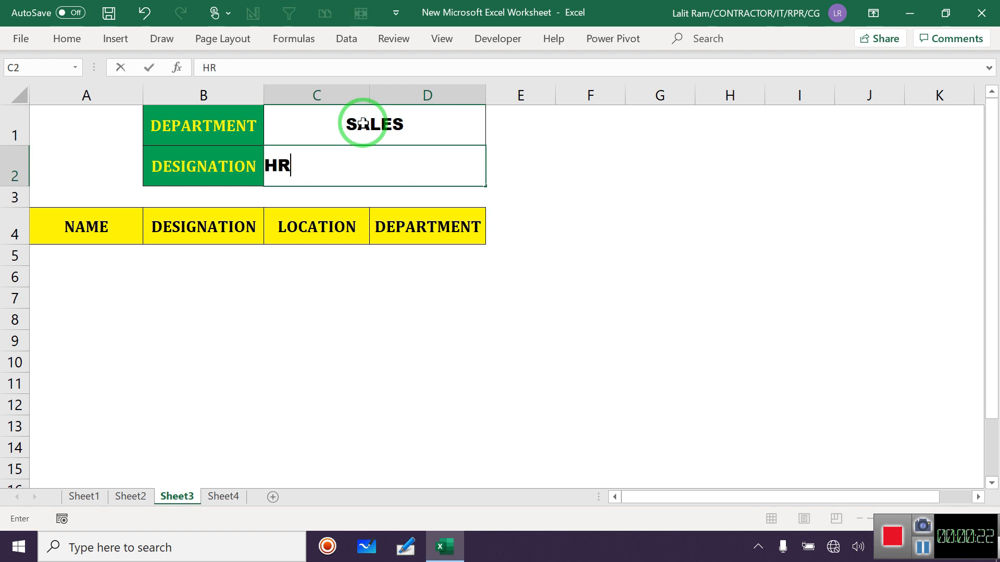
{"action": "left_click", "coordinate": [363, 124]}
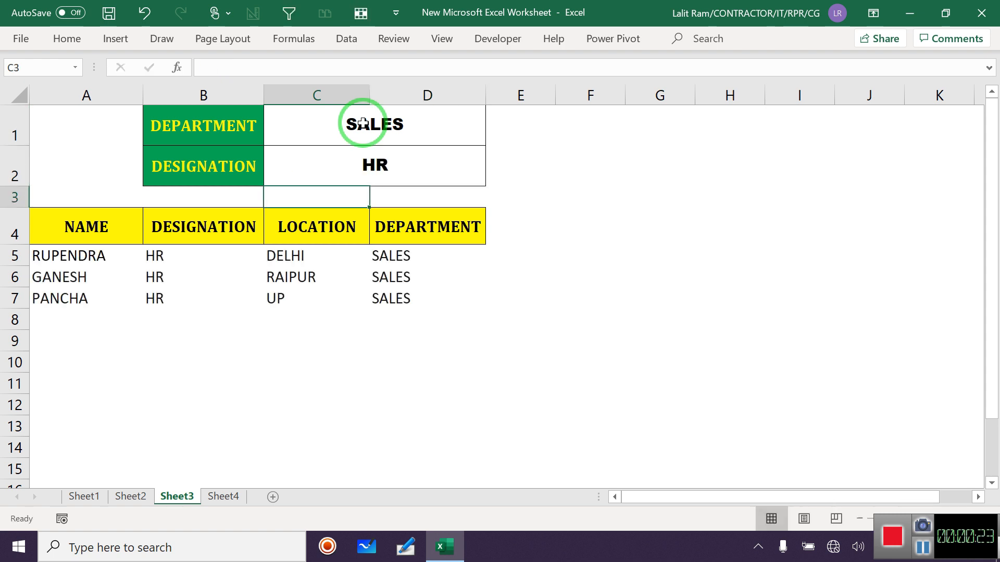
{"action": "left_click_drag", "start_coordinate": [391, 255], "coordinate": [398, 304]}
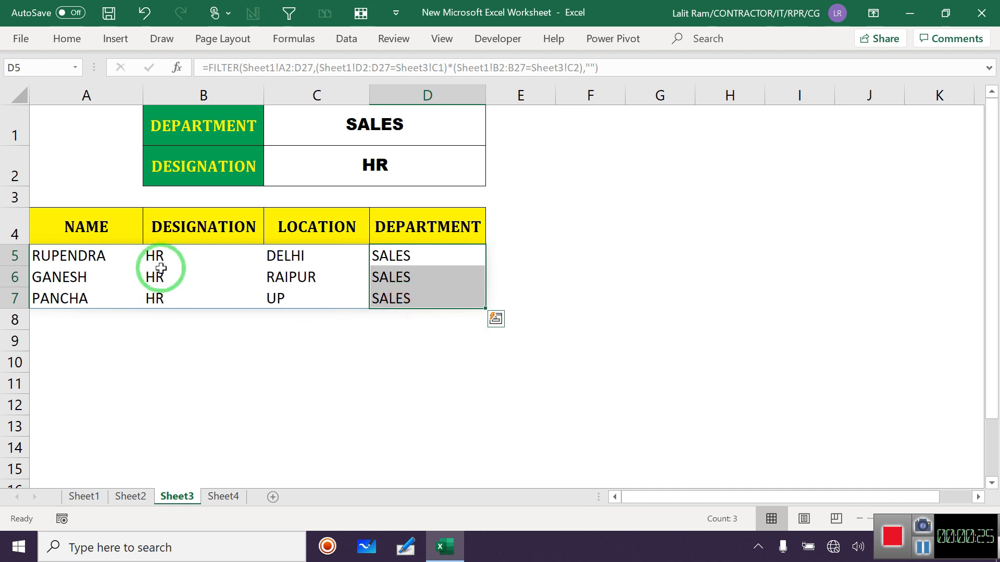
{"action": "left_click_drag", "start_coordinate": [159, 258], "coordinate": [173, 316]}
{"action": "left_click_drag", "start_coordinate": [81, 284], "coordinate": [83, 312]}
On Sheet4, set the department to PURCHASE, designation to MANAGER and location to KOLKATA, and check the filtered rows.
{"action": "left_click", "coordinate": [224, 497]}
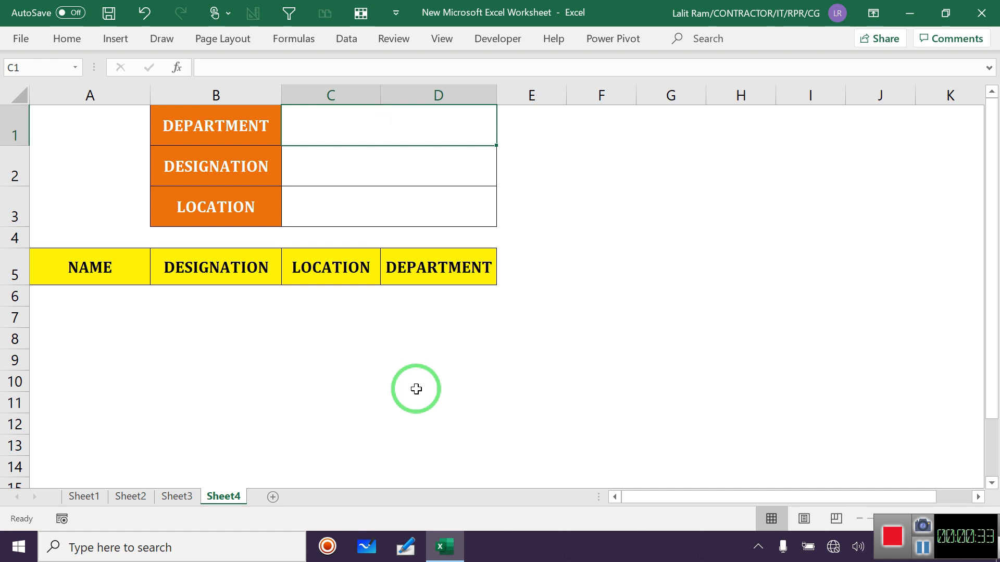
{"action": "type", "text": "PURCHASE"}
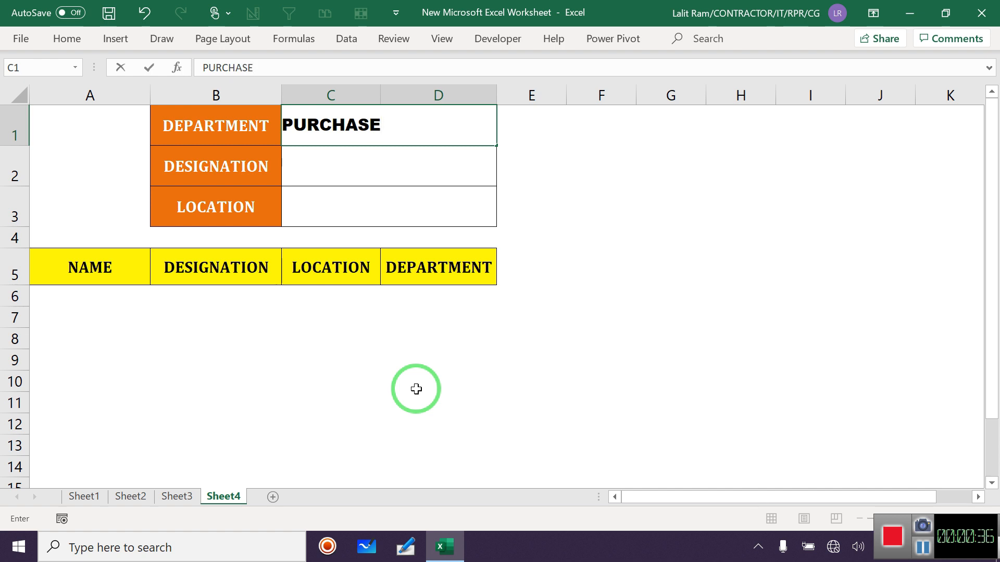
{"action": "key", "text": "Return"}
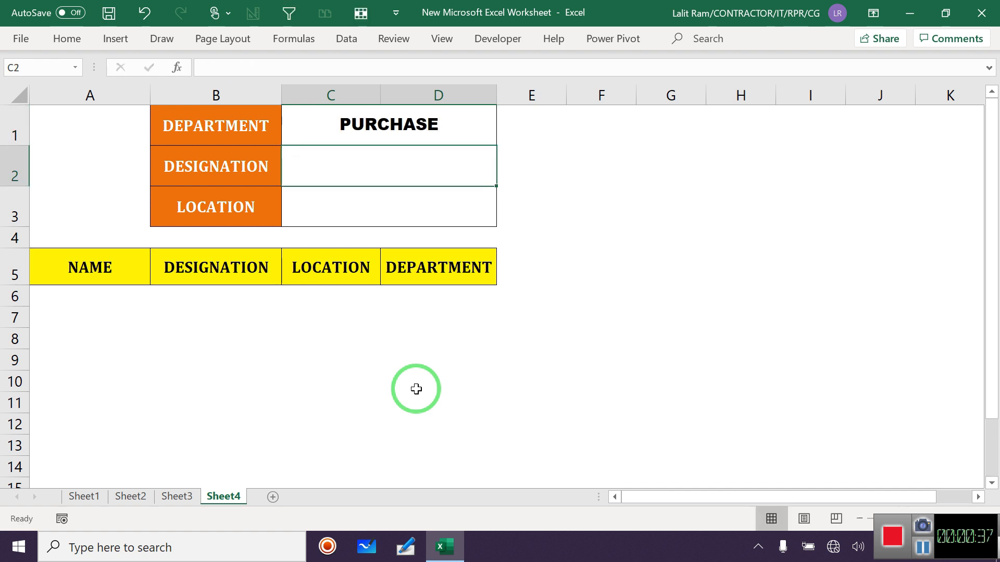
{"action": "type", "text": "MANAGER"}
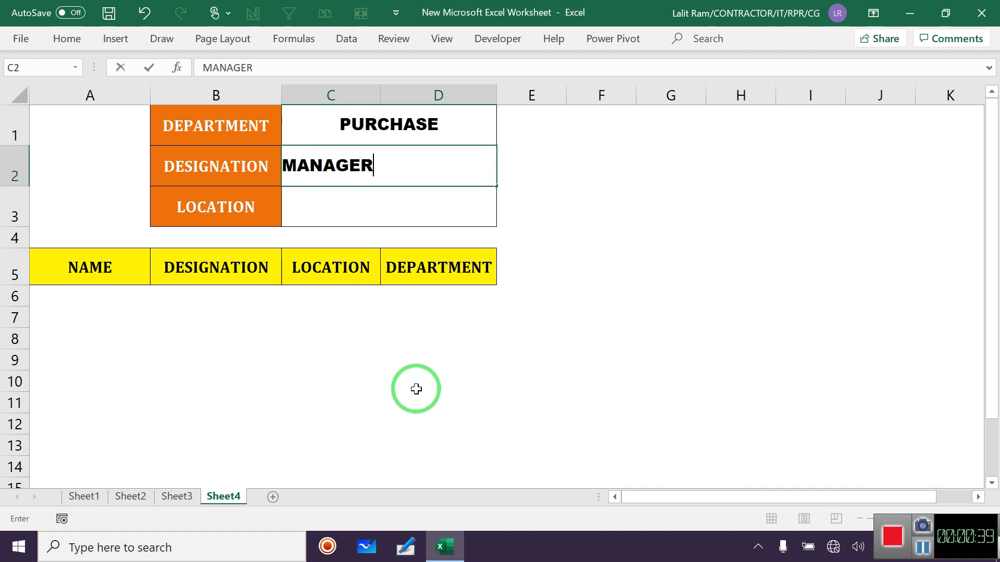
{"action": "key", "text": "Return"}
{"action": "type", "text": "KOL"}
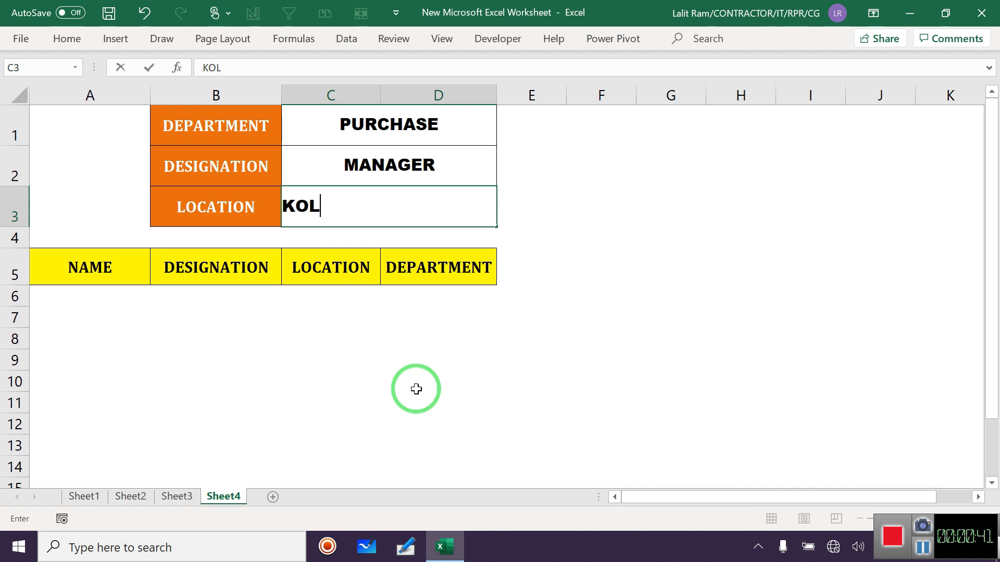
{"action": "type", "text": "KATA"}
{"action": "key", "text": "Return"}
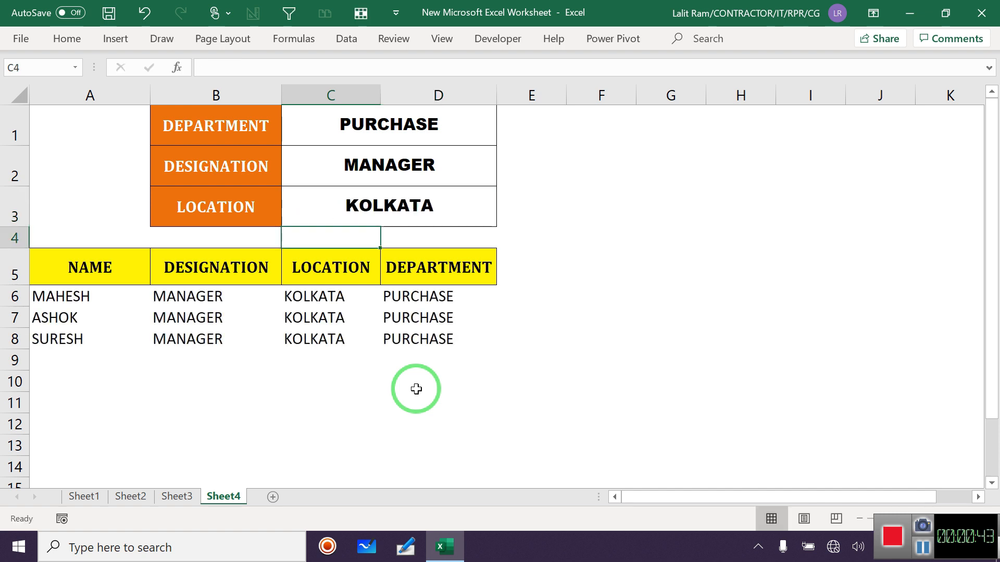
{"action": "left_click_drag", "start_coordinate": [424, 300], "coordinate": [433, 334]}
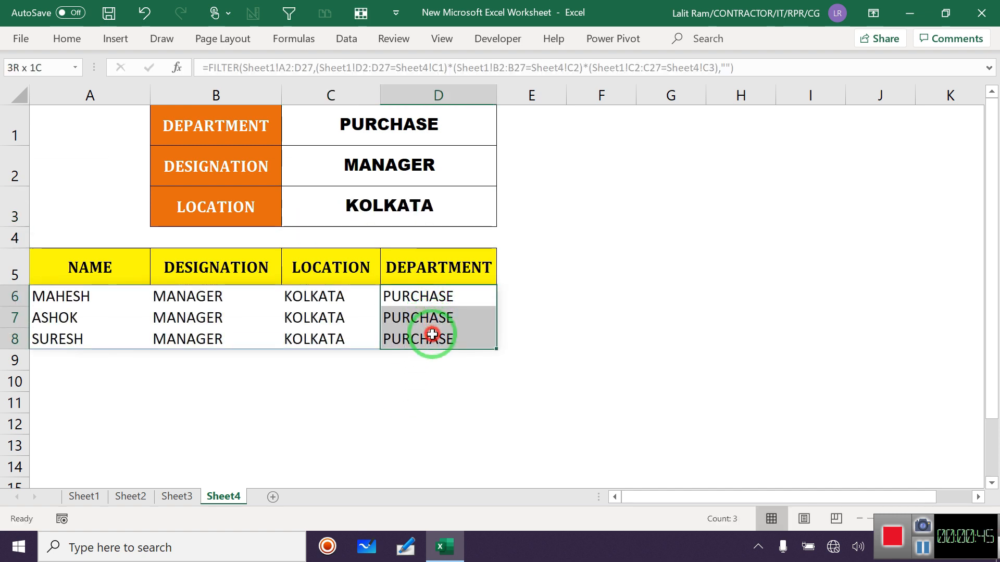
{"action": "left_click_drag", "start_coordinate": [323, 297], "coordinate": [346, 338]}
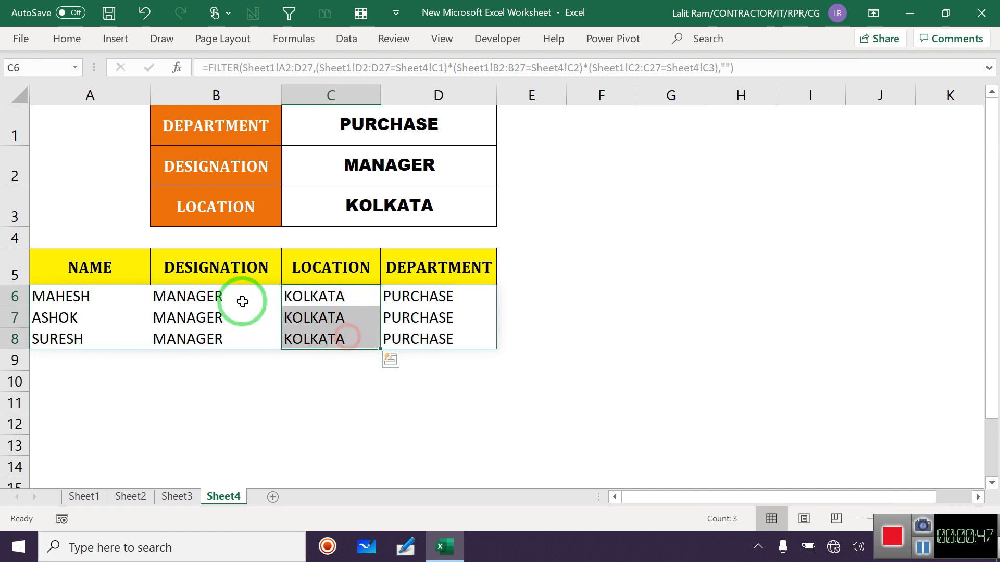
{"action": "left_click_drag", "start_coordinate": [242, 299], "coordinate": [235, 336]}
{"action": "left_click_drag", "start_coordinate": [78, 295], "coordinate": [424, 359]}
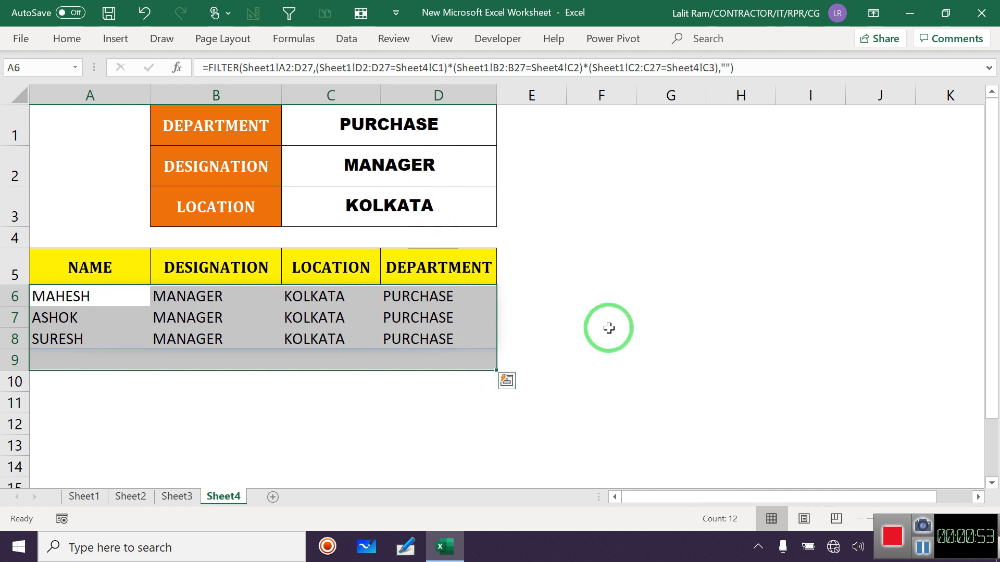
{"action": "left_click", "coordinate": [609, 329]}
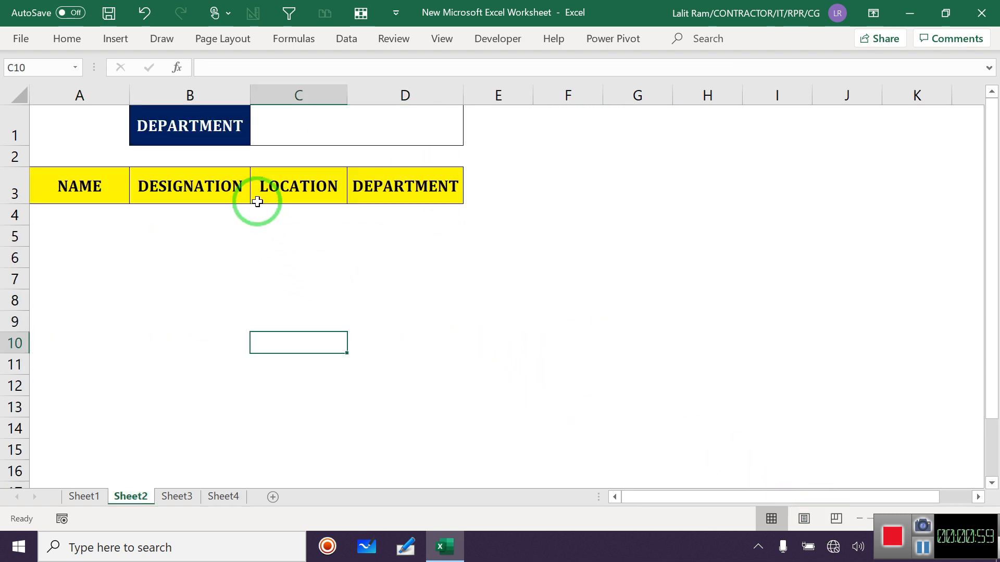
Examine the source table on Sheet1, going through its column headers and the first department and designation entries.
{"action": "left_click", "coordinate": [287, 128]}
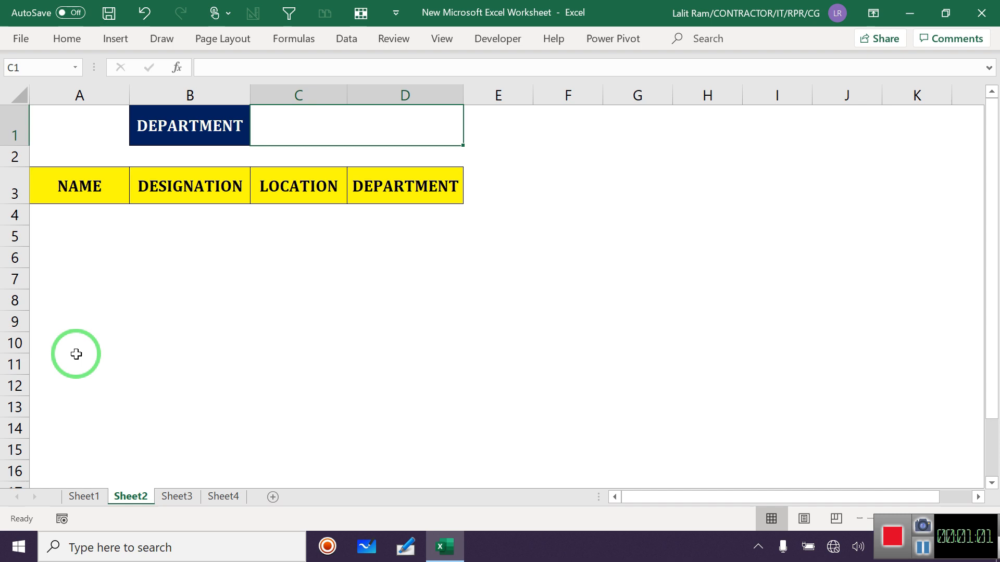
{"action": "left_click", "coordinate": [84, 496]}
{"action": "left_click", "coordinate": [88, 125]}
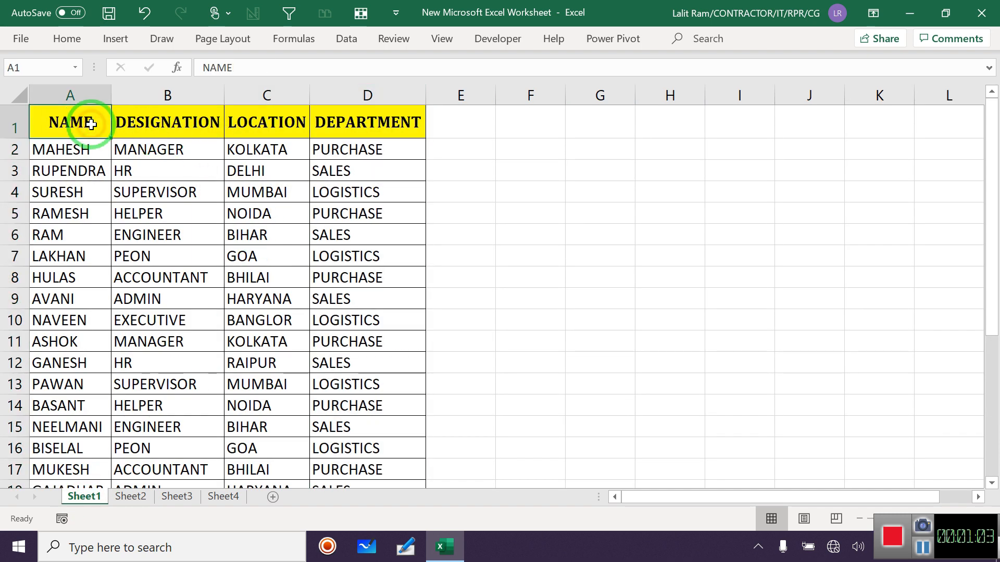
{"action": "left_click", "coordinate": [151, 123]}
{"action": "left_click", "coordinate": [265, 125]}
{"action": "left_click", "coordinate": [361, 128]}
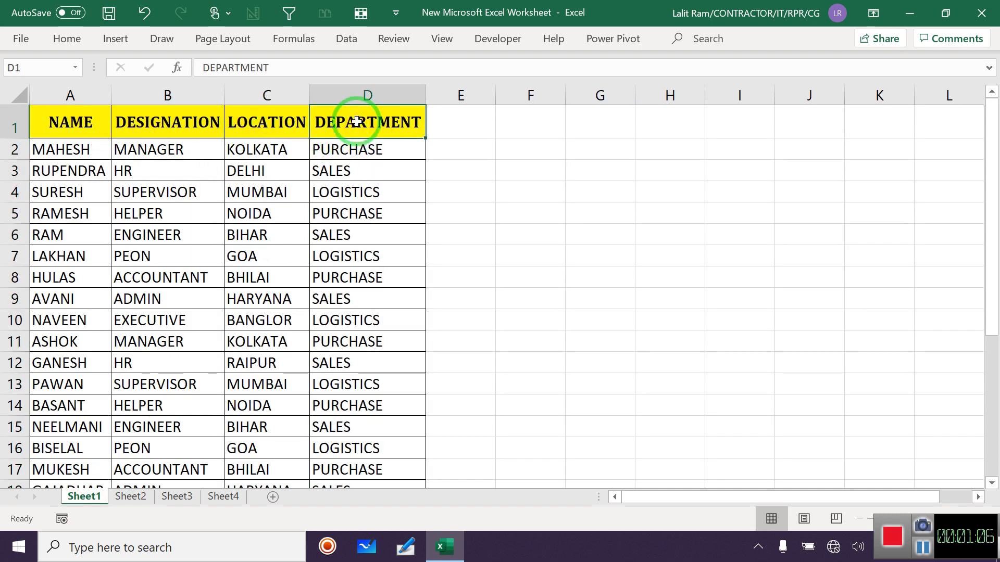
{"action": "left_click", "coordinate": [347, 151]}
{"action": "left_click", "coordinate": [346, 171]}
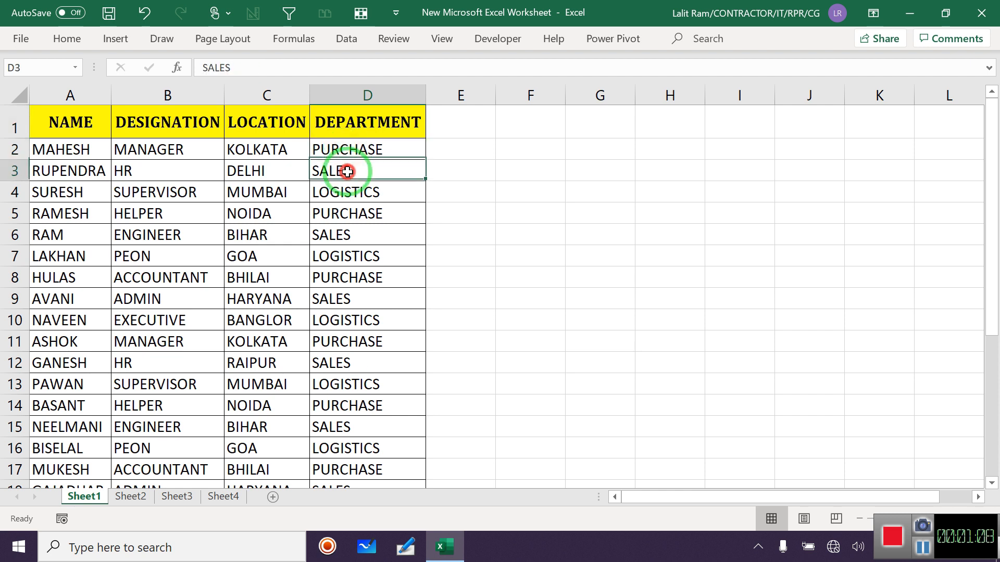
{"action": "left_click", "coordinate": [345, 193]}
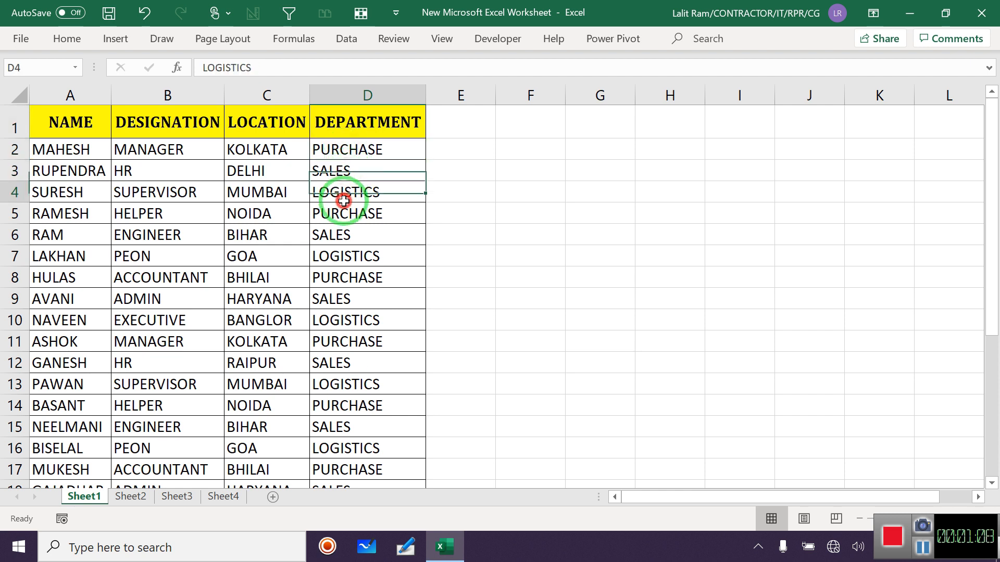
{"action": "left_click", "coordinate": [167, 131]}
{"action": "left_click", "coordinate": [167, 150]}
{"action": "left_click", "coordinate": [149, 172]}
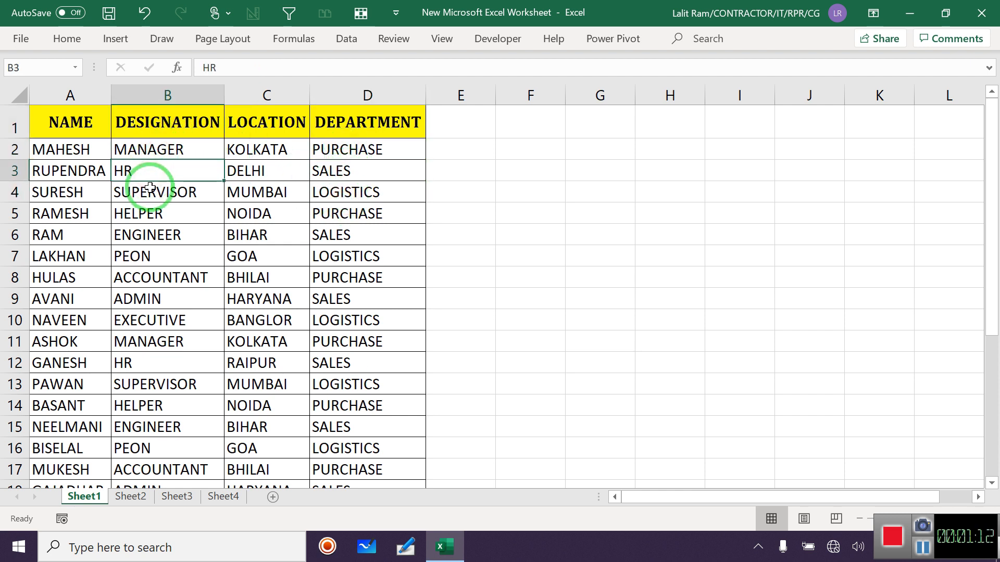
{"action": "left_click", "coordinate": [150, 188]}
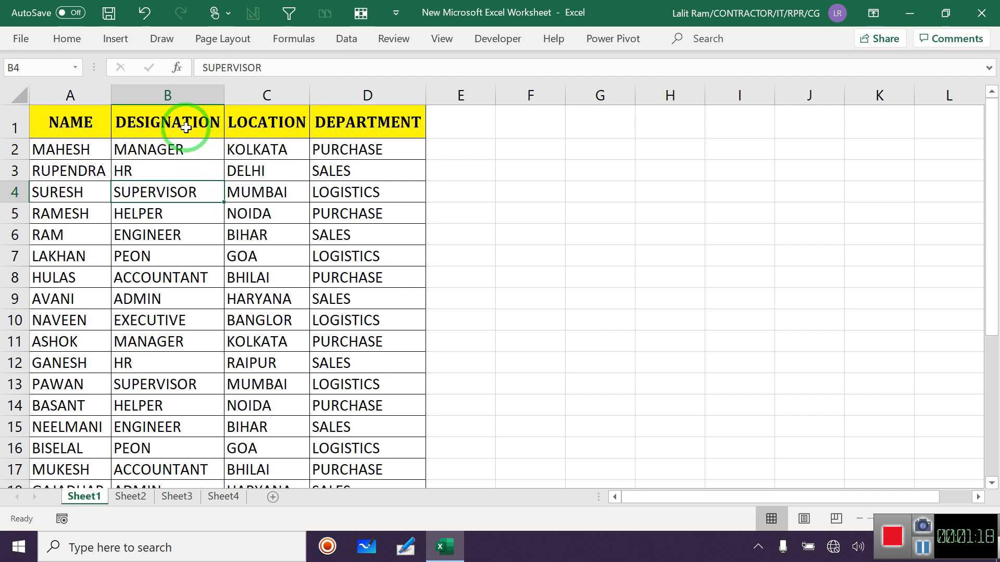
In cell A4 of Sheet2, start a FILTER formula with Sheet1!A2:D27 as the array argument.
{"action": "left_click", "coordinate": [131, 496]}
{"action": "left_click", "coordinate": [327, 136]}
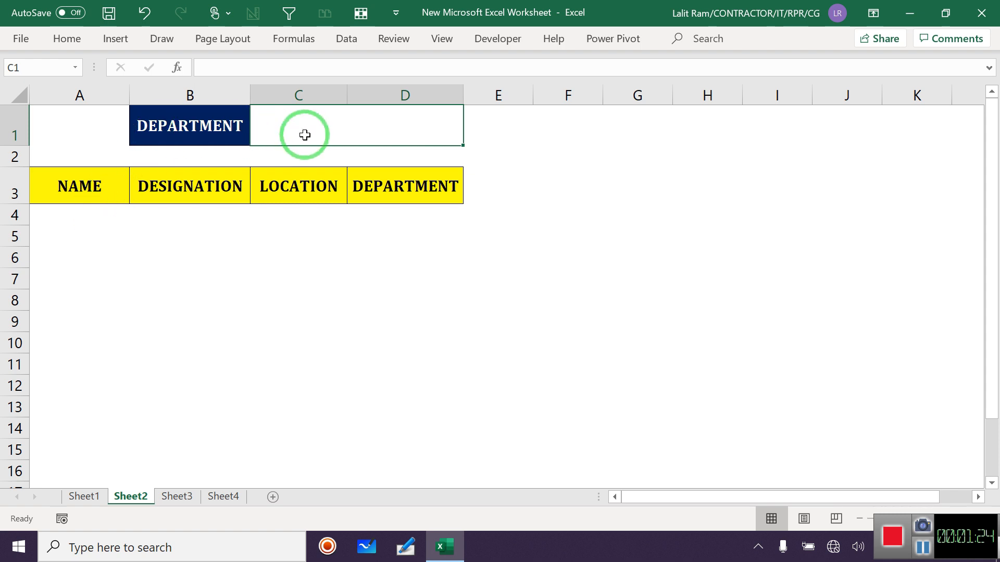
{"action": "left_click", "coordinate": [101, 217]}
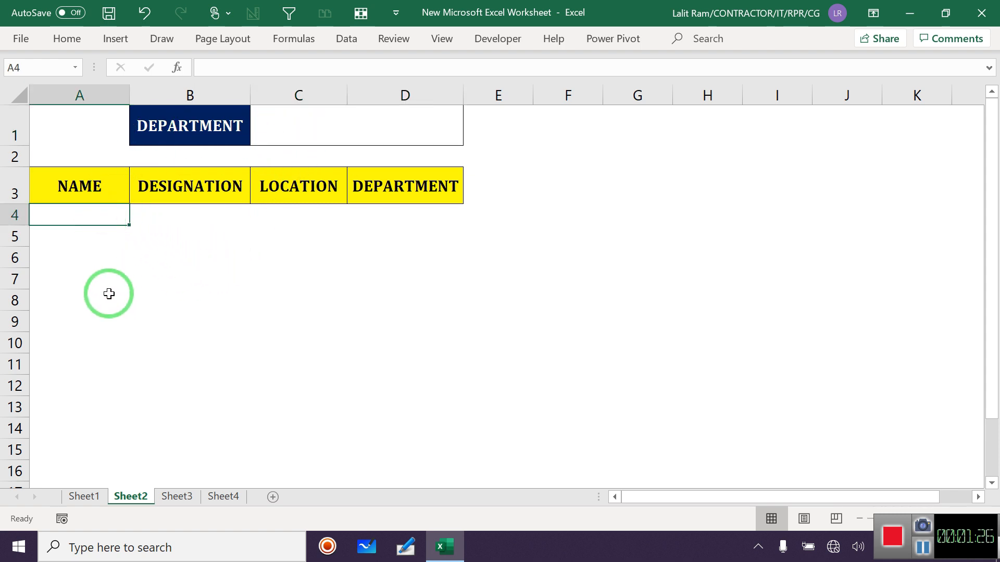
{"action": "type", "text": "="}
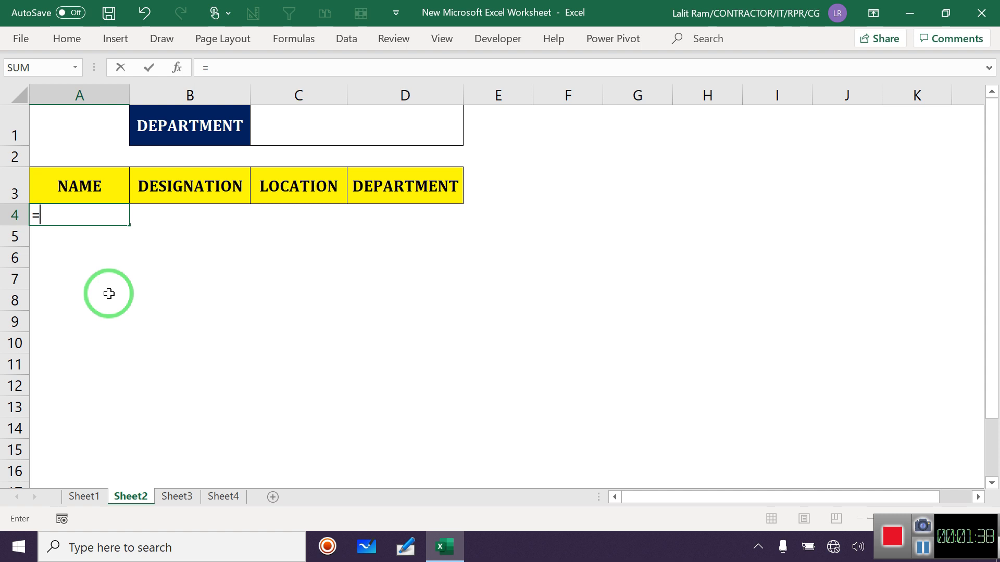
{"action": "type", "text": "FIL"}
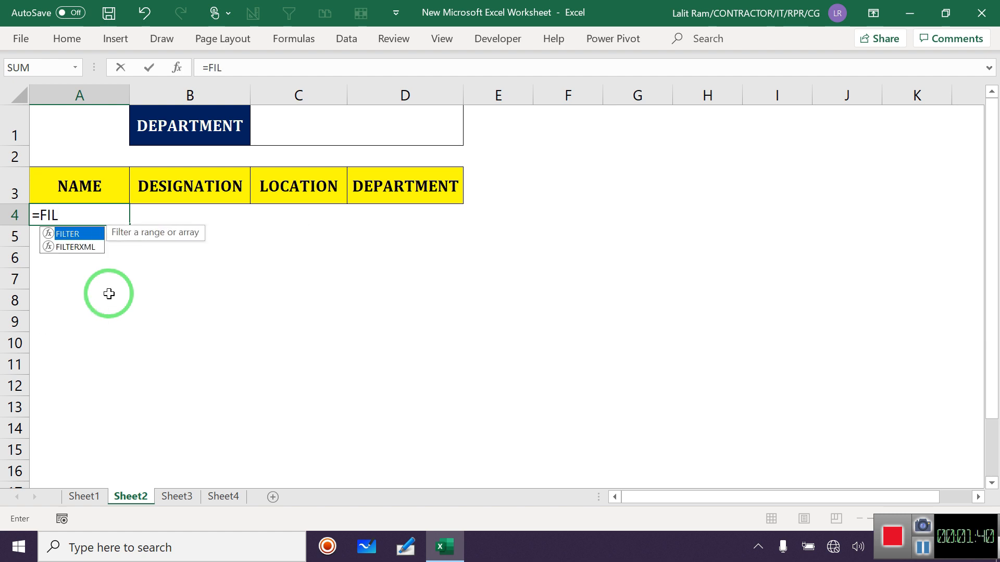
{"action": "type", "text": "TER"}
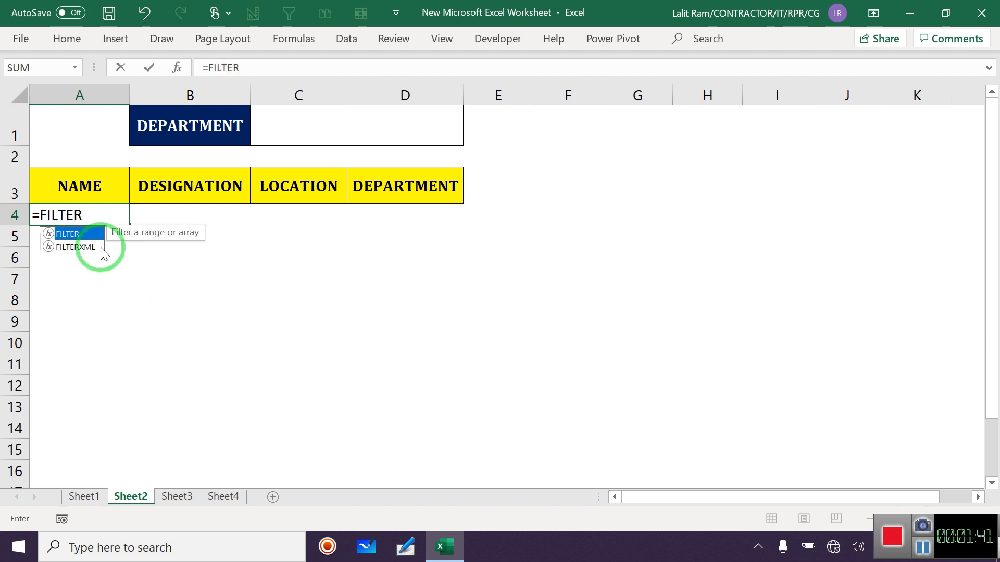
{"action": "double_click", "coordinate": [70, 233]}
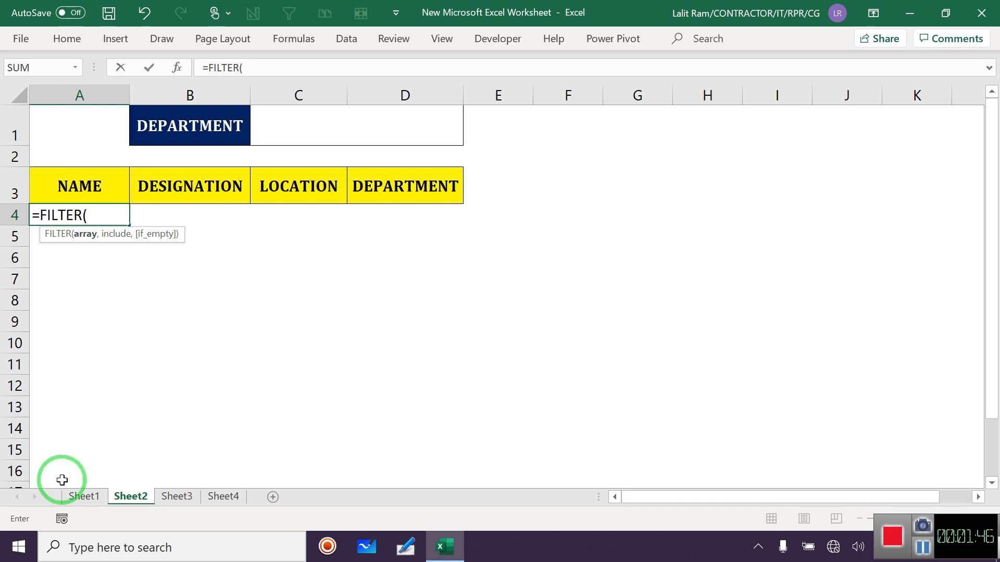
{"action": "left_click", "coordinate": [84, 496]}
{"action": "left_click", "coordinate": [75, 153]}
{"action": "left_click_drag", "start_coordinate": [74, 152], "coordinate": [341, 453]}
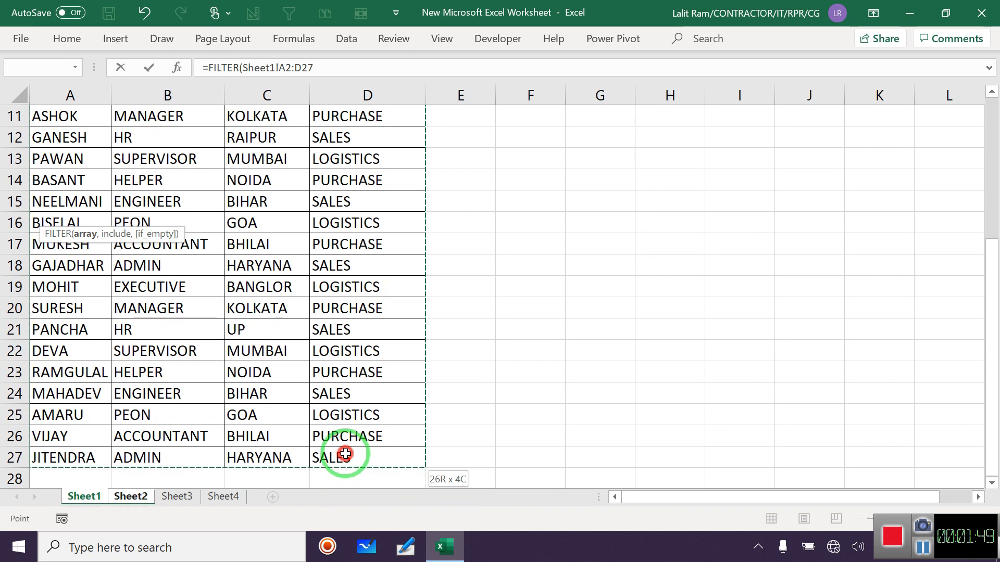
{"action": "left_click", "coordinate": [329, 70]}
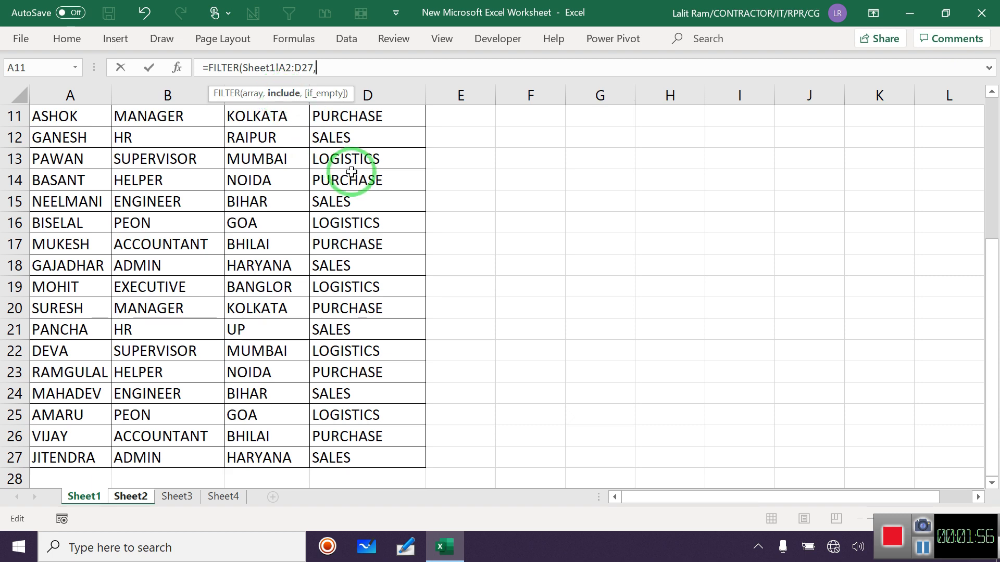
Complete the Sheet2 FILTER formula with the condition Sheet1!D2:D27=Sheet2!C1 and "" as the if_empty value.
{"action": "scroll", "coordinate": [349, 168], "scroll_direction": "up", "scroll_amount": 3}
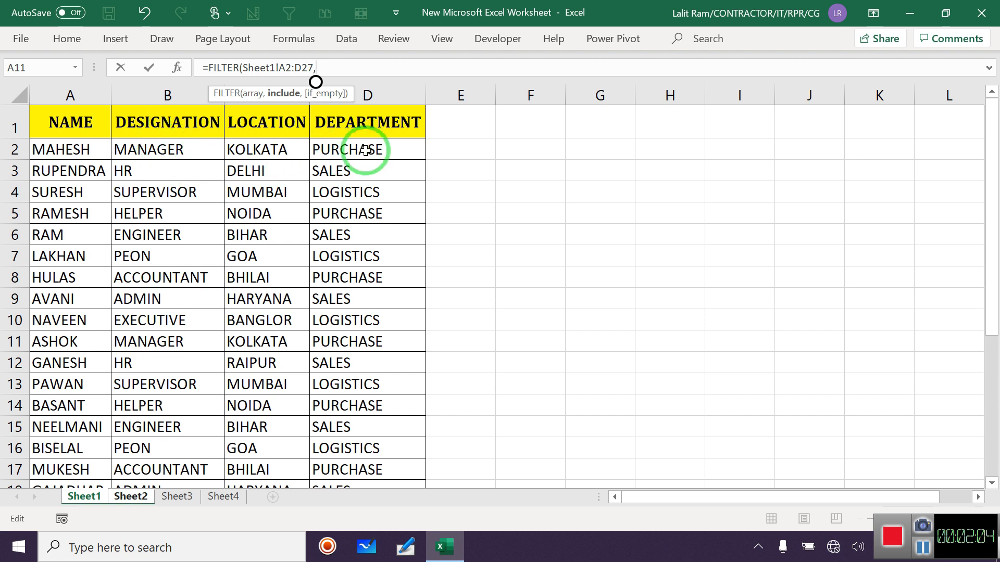
{"action": "left_click_drag", "start_coordinate": [362, 152], "coordinate": [360, 457]}
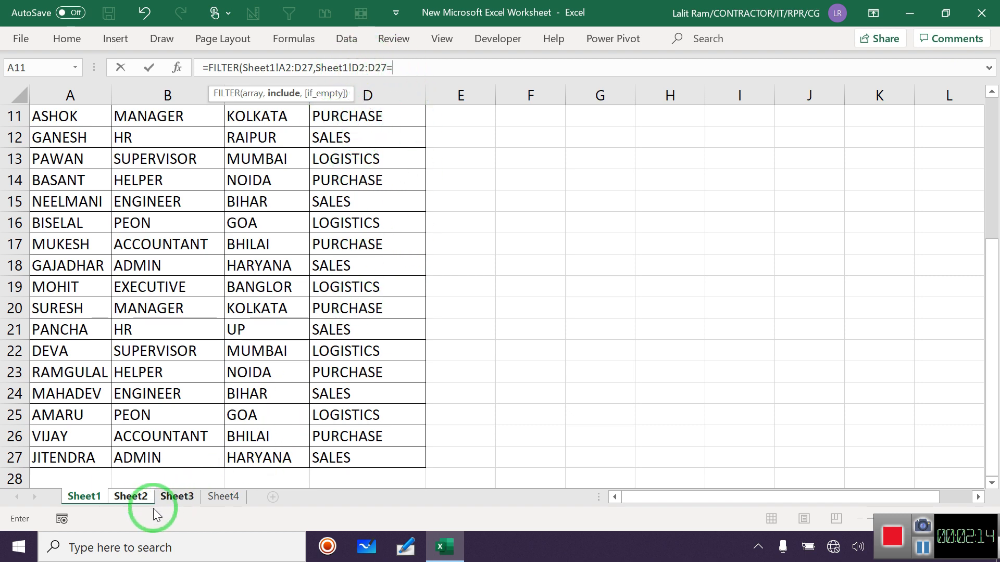
{"action": "left_click", "coordinate": [132, 495]}
{"action": "left_click", "coordinate": [336, 131]}
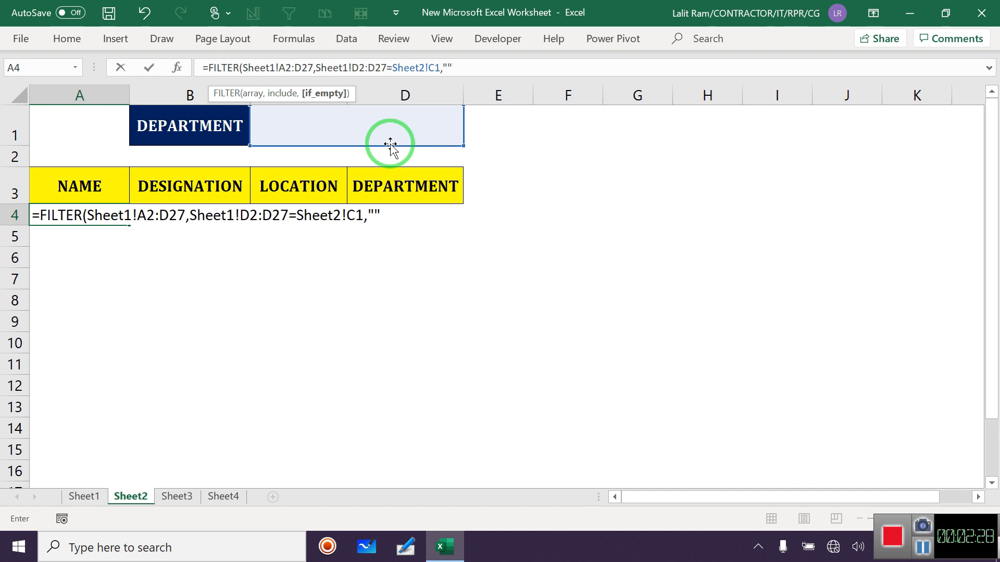
{"action": "type", "text": ")"}
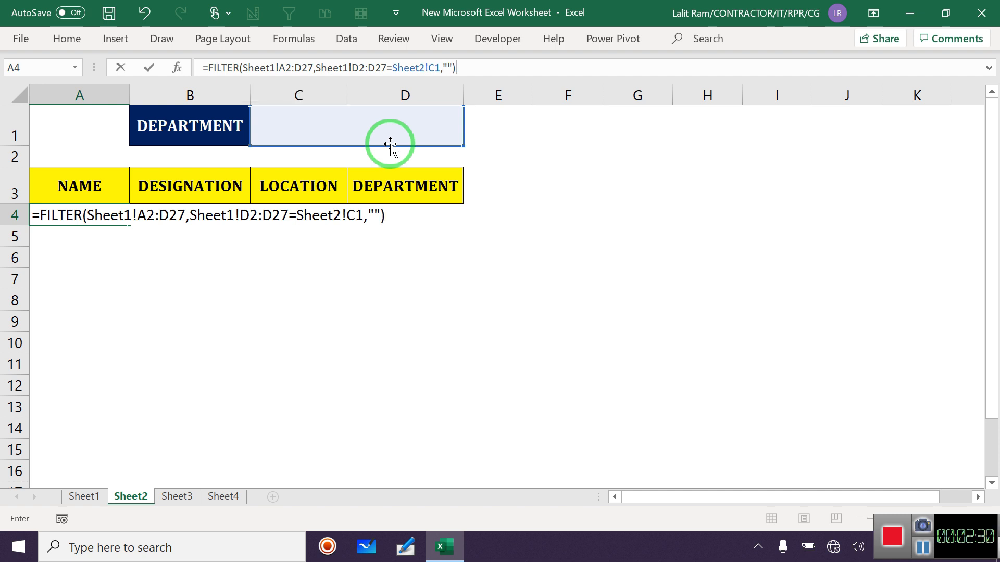
{"action": "key", "text": "Return"}
Set the department in cell C1 of Sheet2 to SALES and check the filtered rows and their department column.
{"action": "left_click", "coordinate": [391, 144]}
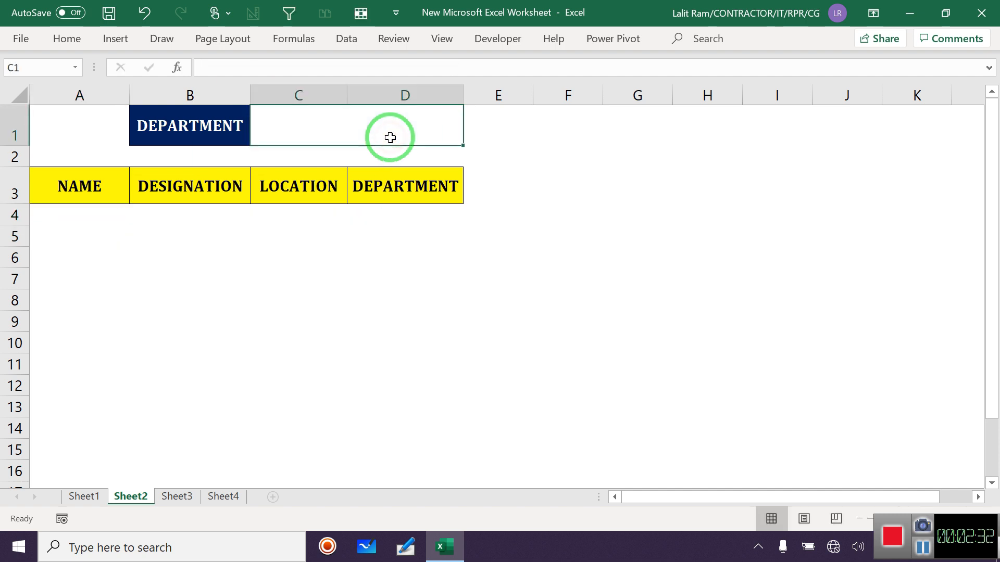
{"action": "type", "text": "SALES"}
{"action": "key", "text": "Return"}
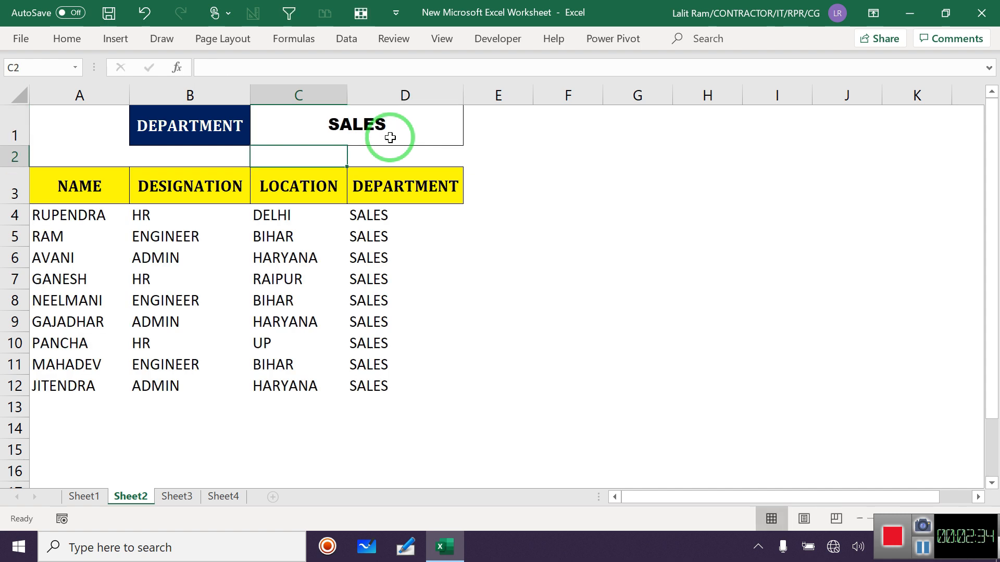
{"action": "left_click_drag", "start_coordinate": [368, 217], "coordinate": [377, 385]}
{"action": "left_click", "coordinate": [59, 221]}
{"action": "left_click_drag", "start_coordinate": [58, 222], "coordinate": [408, 386]}
{"action": "left_click_drag", "start_coordinate": [397, 216], "coordinate": [393, 388]}
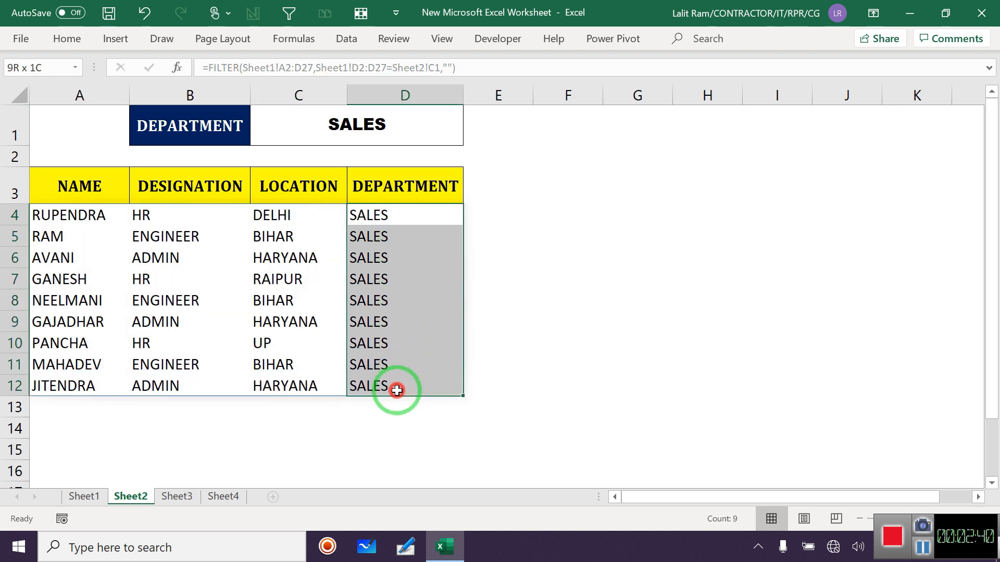
Try to delete the spilled location value in cell C6, dismiss the notice, and select the source formula cell A4.
{"action": "left_click", "coordinate": [347, 126]}
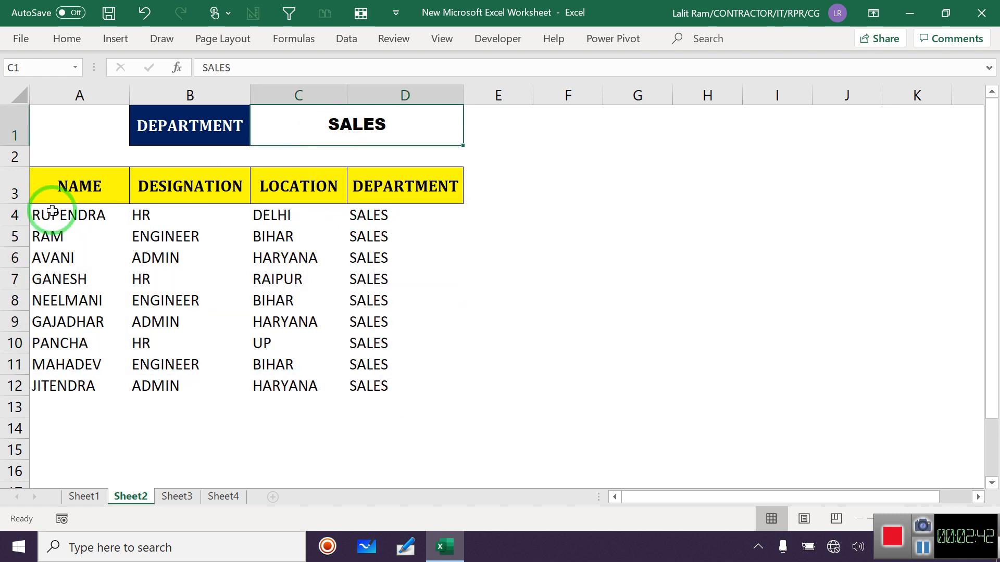
{"action": "left_click", "coordinate": [324, 252]}
{"action": "key", "text": "Delete"}
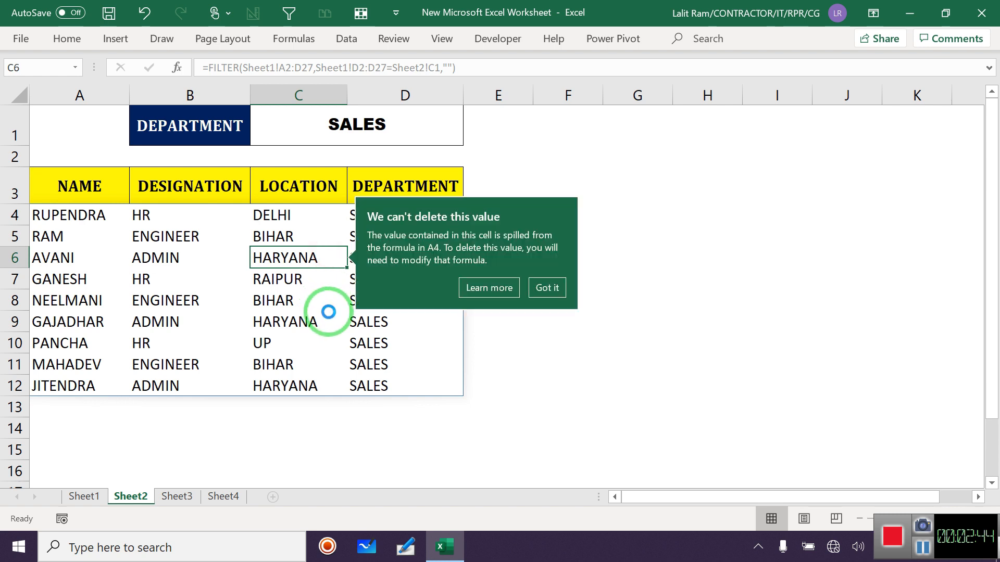
{"action": "left_click", "coordinate": [545, 287]}
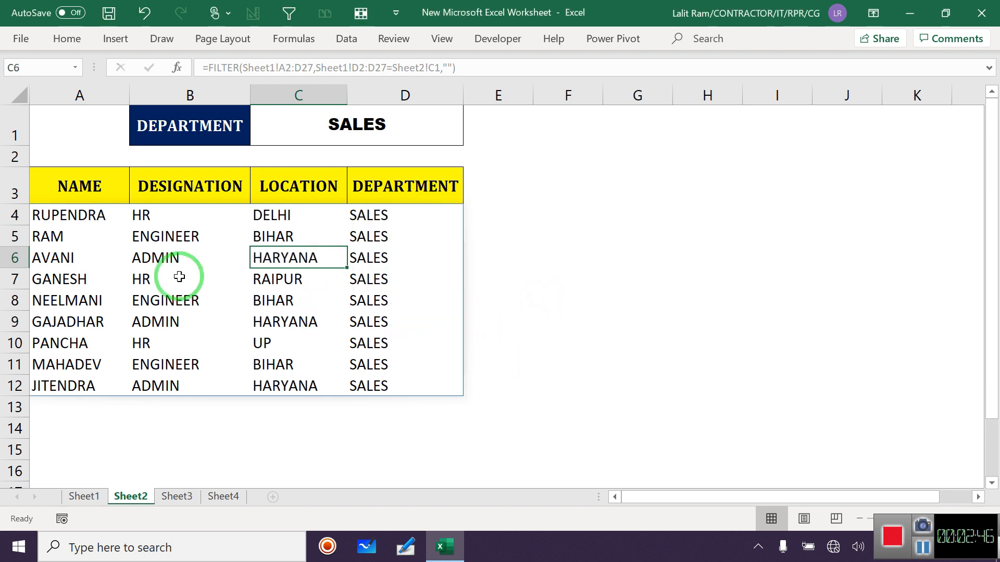
{"action": "left_click", "coordinate": [78, 211]}
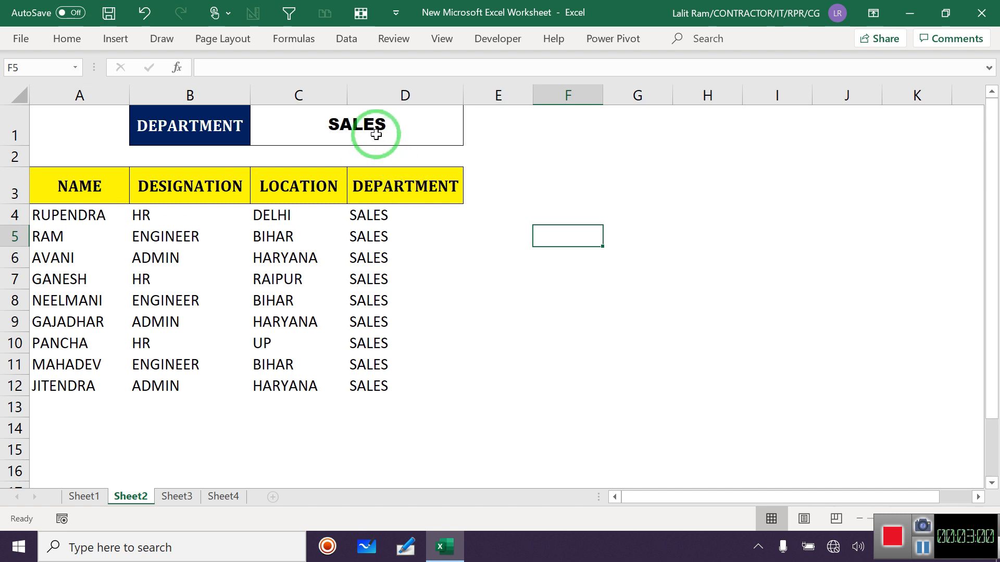
Set the department in cell C1 of Sheet2 to PURCHASE and check the department column of the filtered rows.
{"action": "left_click", "coordinate": [376, 135]}
{"action": "key", "text": "Delete"}
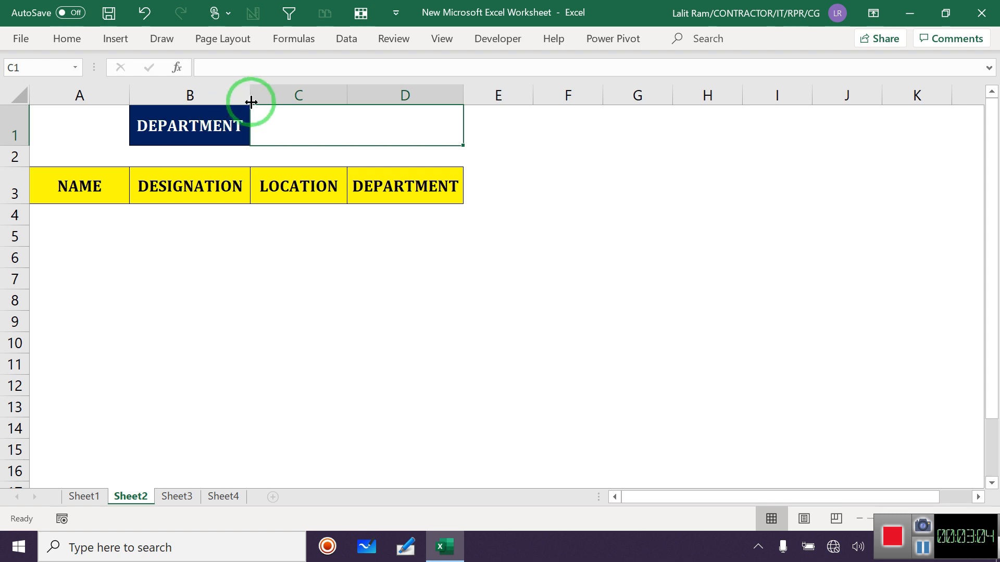
{"action": "type", "text": "PURCHASE"}
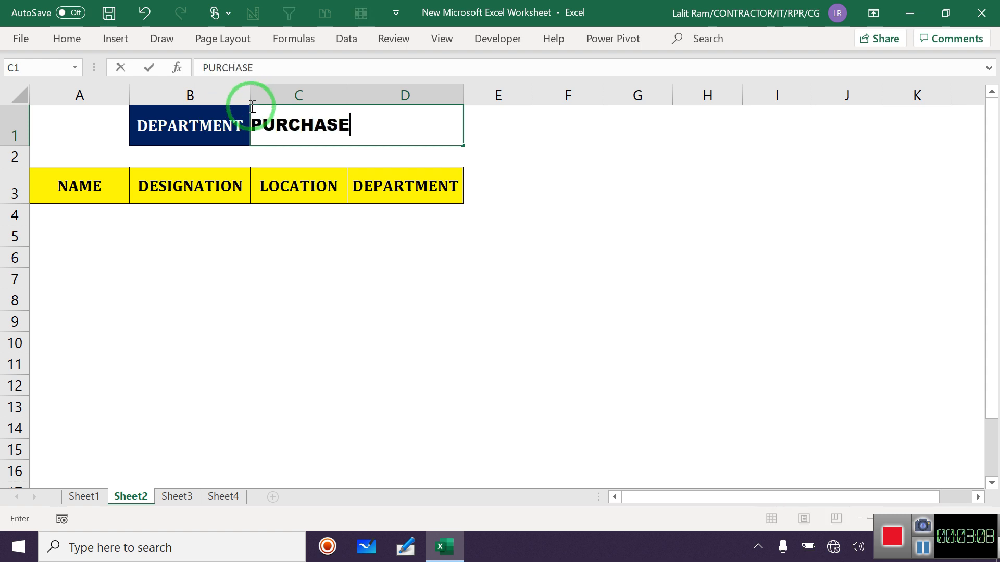
{"action": "key", "text": "Return"}
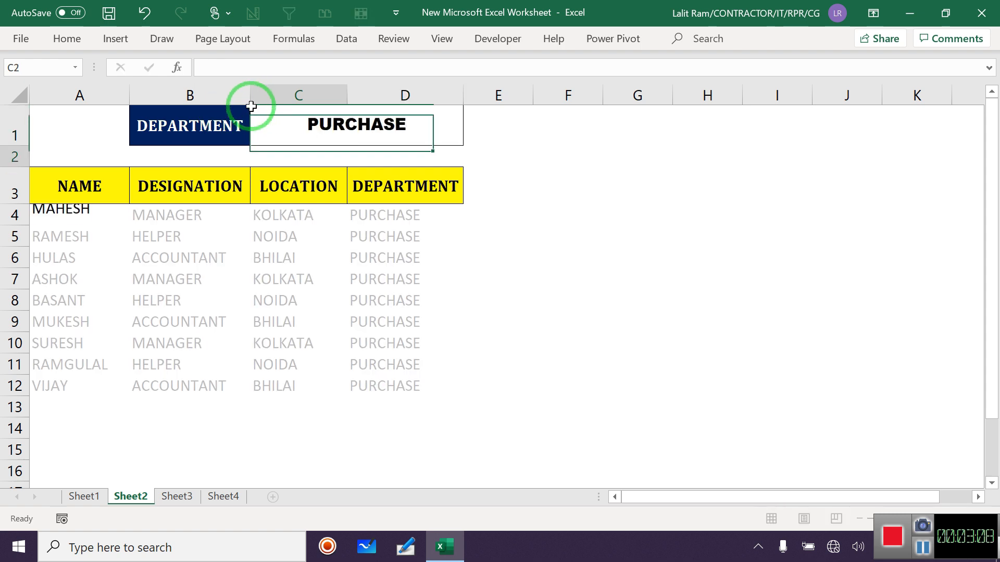
{"action": "left_click", "coordinate": [378, 219]}
{"action": "left_click_drag", "start_coordinate": [378, 219], "coordinate": [386, 430]}
In cell A5 of Sheet3, start a FILTER formula with Sheet1!A2:D27 as the array argument.
{"action": "left_click", "coordinate": [176, 495]}
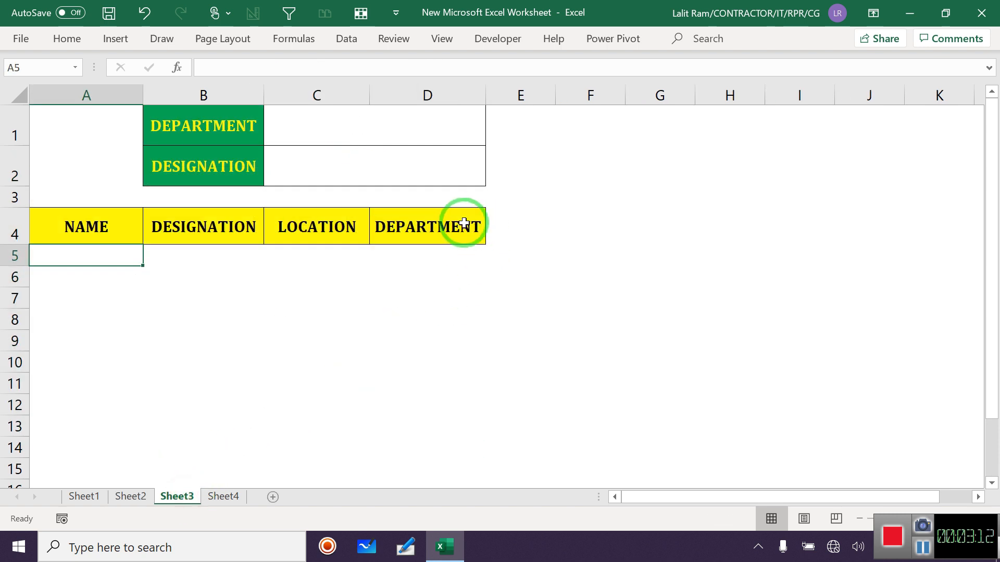
{"action": "left_click", "coordinate": [370, 128]}
{"action": "left_click", "coordinate": [82, 254]}
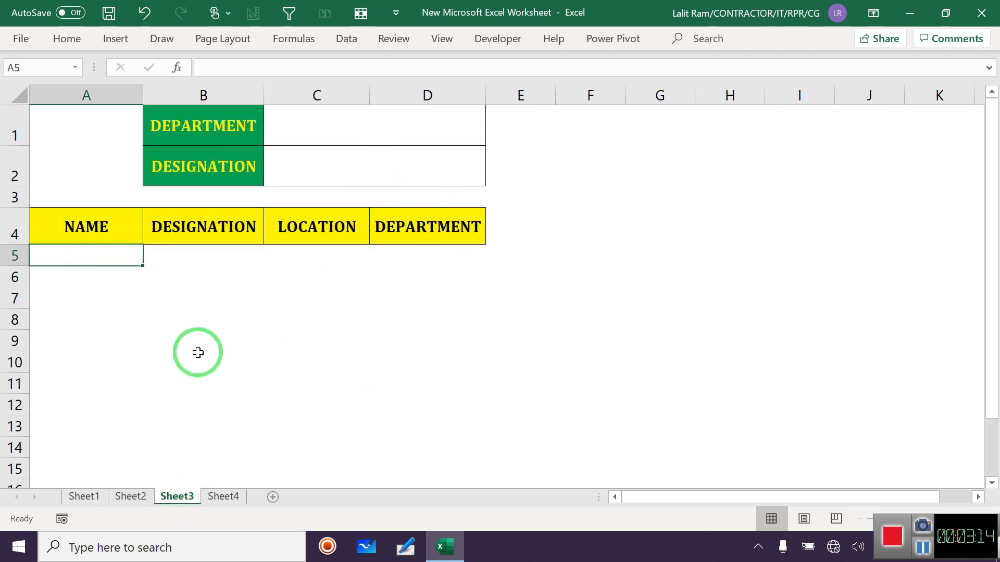
{"action": "type", "text": "="}
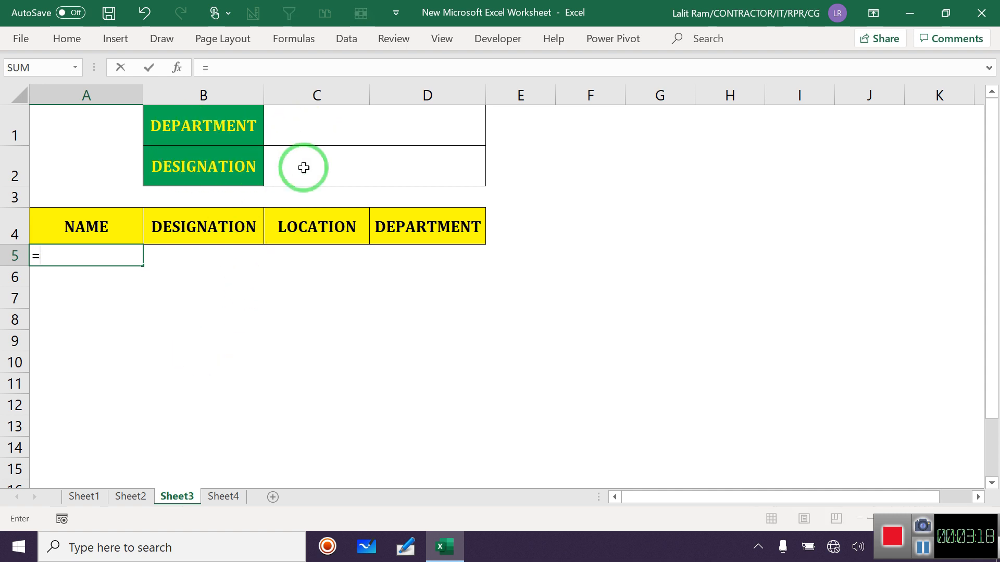
{"action": "type", "text": "F"}
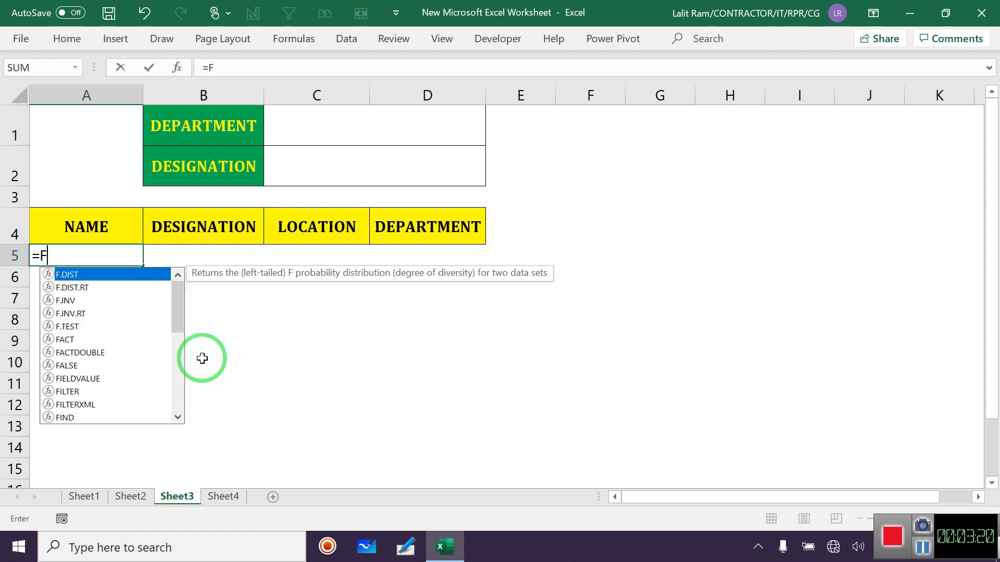
{"action": "type", "text": "ILTER"}
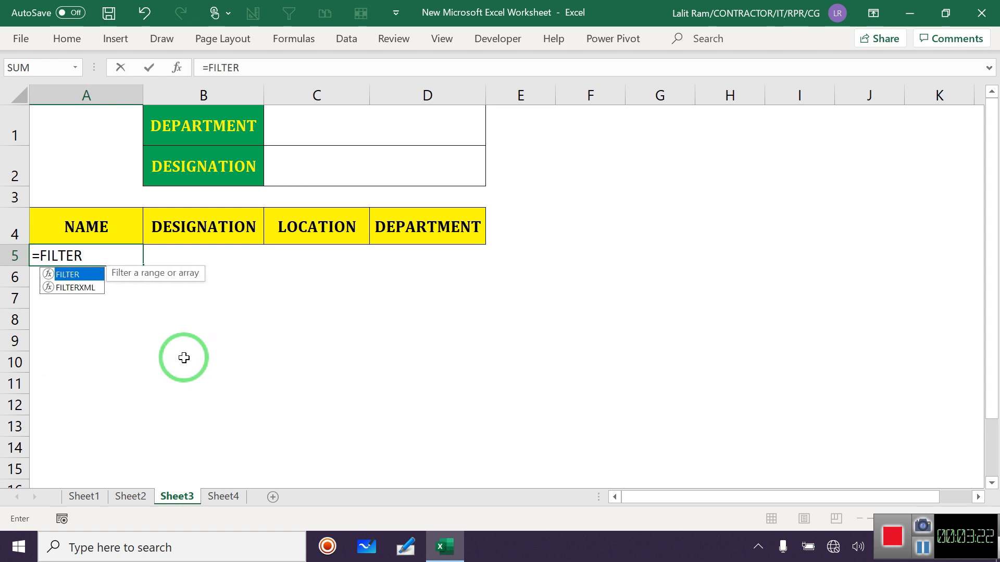
{"action": "double_click", "coordinate": [83, 275]}
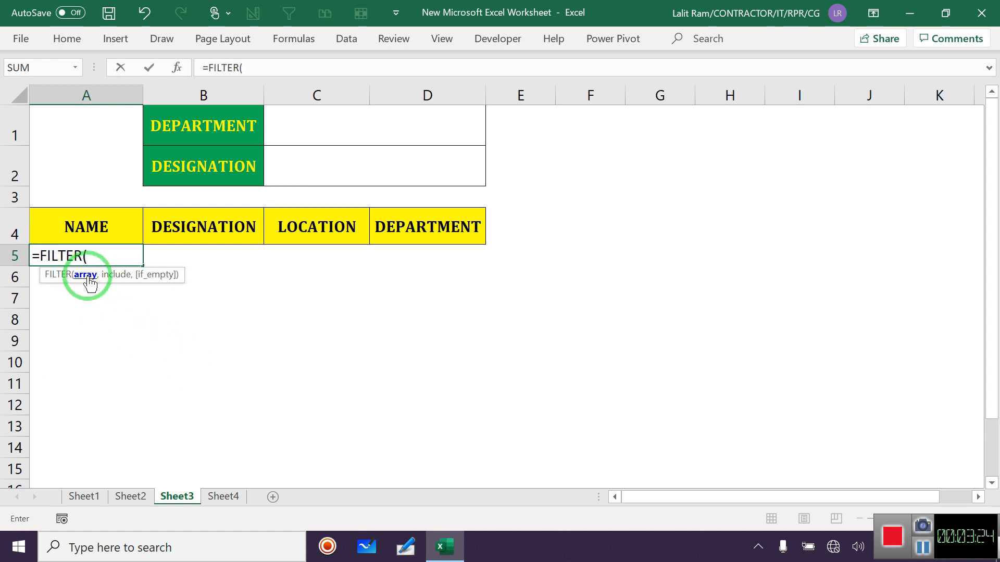
{"action": "left_click", "coordinate": [84, 497]}
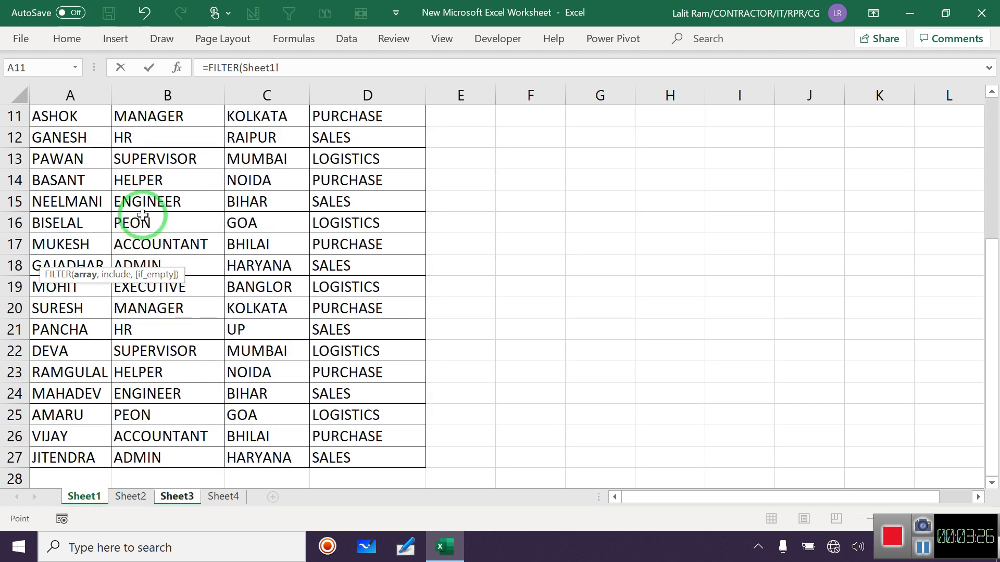
{"action": "scroll", "coordinate": [104, 193], "scroll_direction": "up", "scroll_amount": 4}
{"action": "left_click_drag", "start_coordinate": [60, 147], "coordinate": [380, 440]}
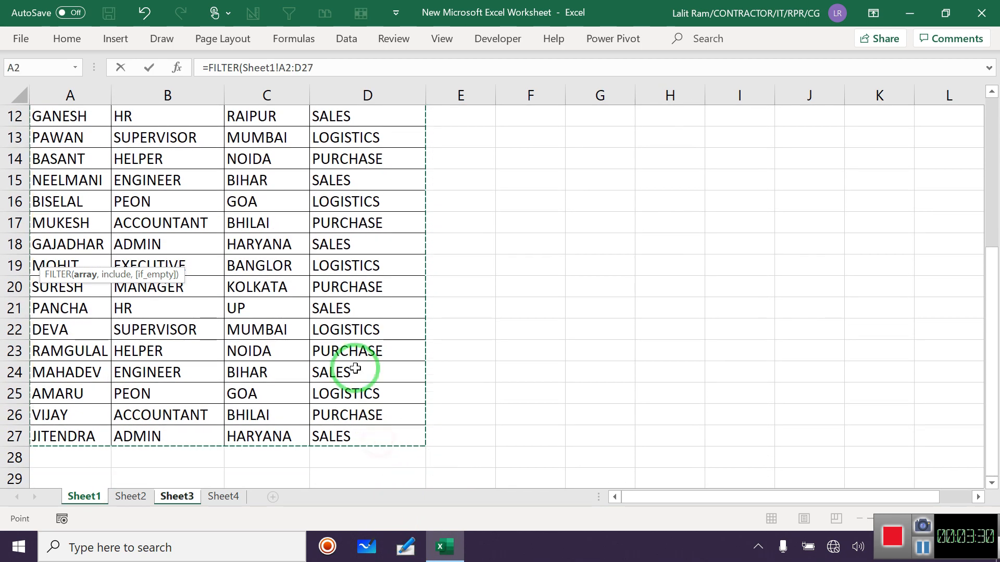
Add the department condition (Sheet1!D2:D27=Sheet3!C1) as the include argument, followed by * and an opening parenthesis for a second condition.
{"action": "scroll", "coordinate": [355, 369], "scroll_direction": "up", "scroll_amount": 4}
{"action": "left_click", "coordinate": [330, 69]}
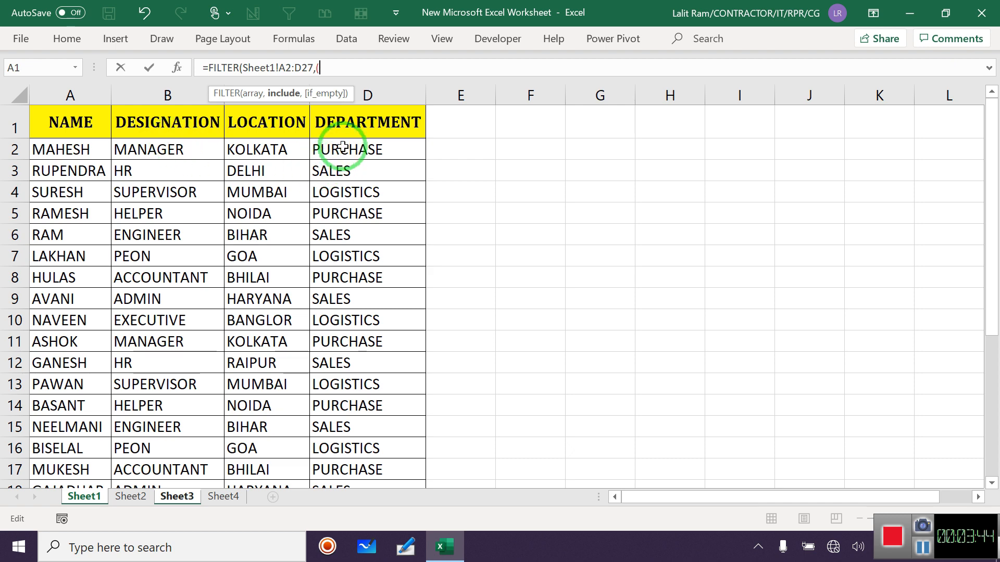
{"action": "left_click_drag", "start_coordinate": [343, 149], "coordinate": [354, 454]}
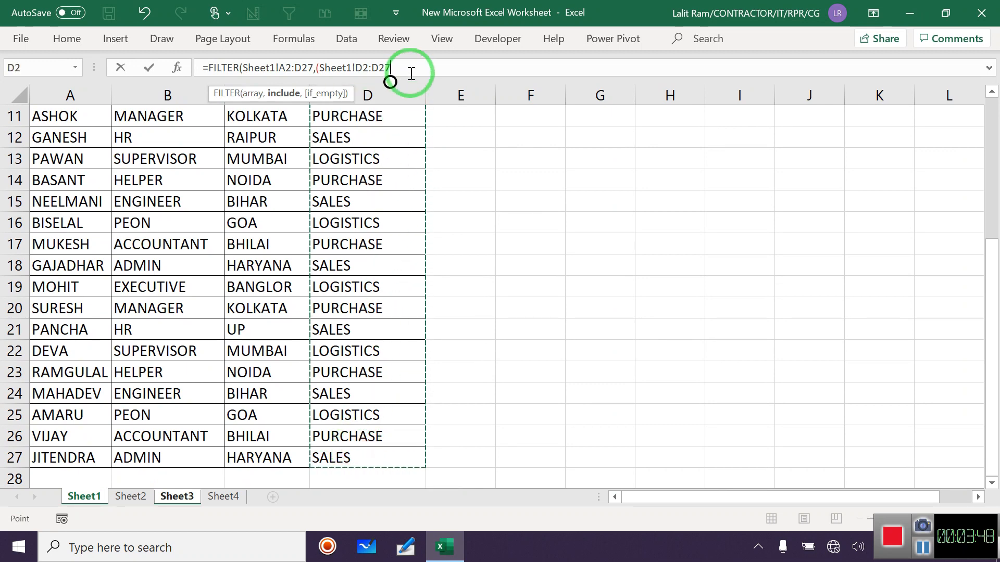
{"action": "type", "text": "="}
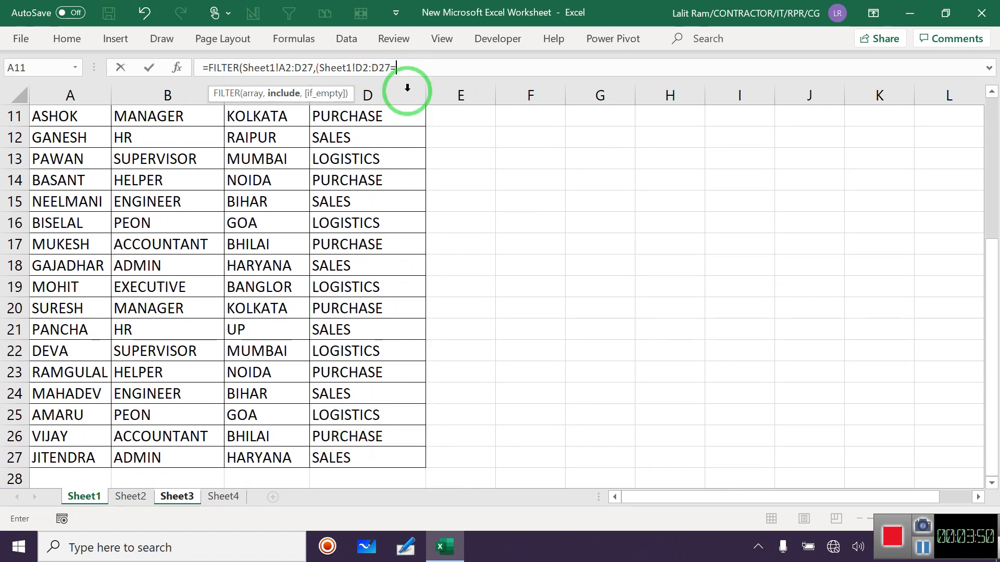
{"action": "left_click", "coordinate": [178, 497]}
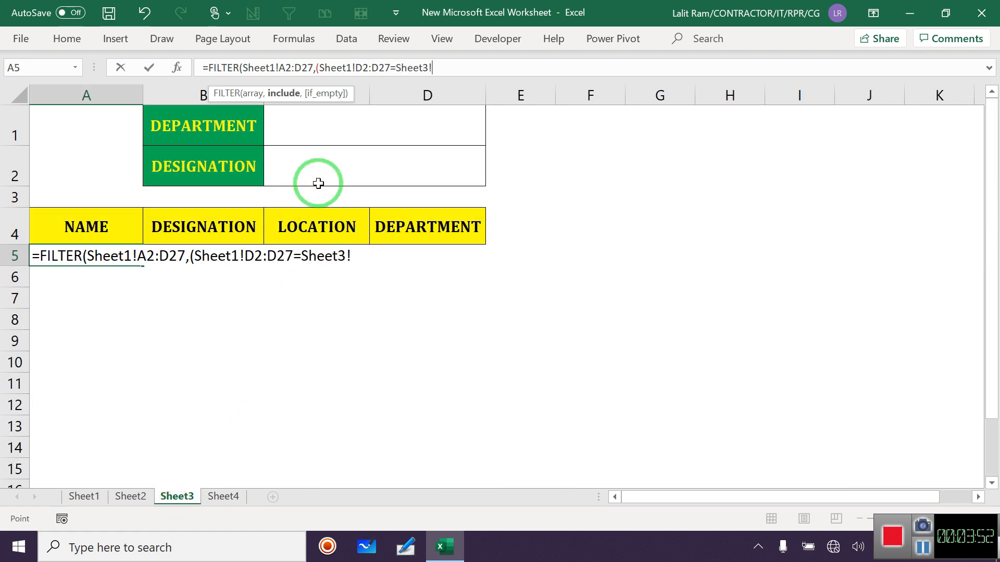
{"action": "left_click", "coordinate": [312, 137]}
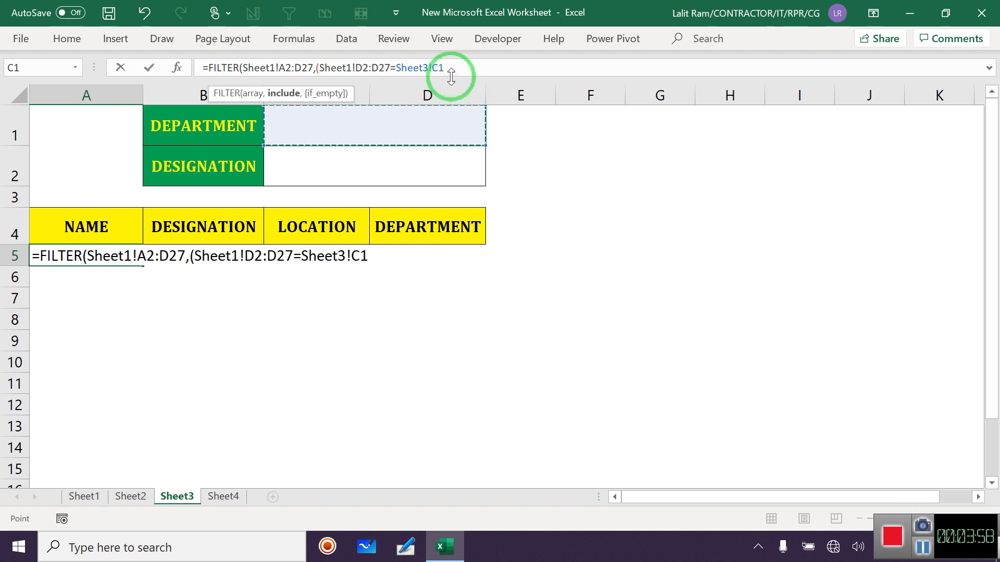
{"action": "type", "text": ")*("}
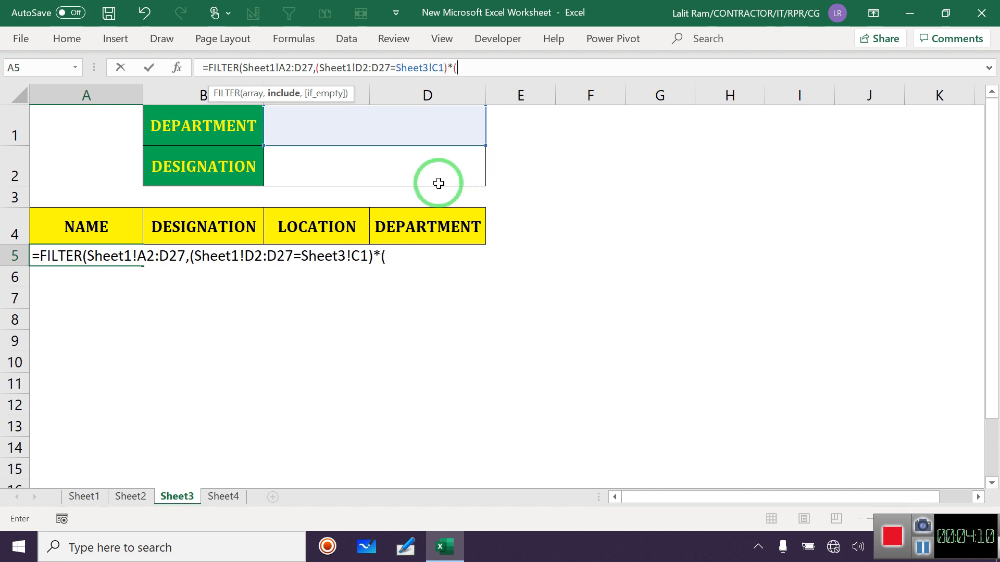
Complete the Sheet3 formula with the designation condition Sheet1!B2:B27=Sheet3!C2 and "" as the if_empty value.
{"action": "left_click", "coordinate": [91, 498]}
{"action": "scroll", "coordinate": [214, 185], "scroll_direction": "up", "scroll_amount": 3}
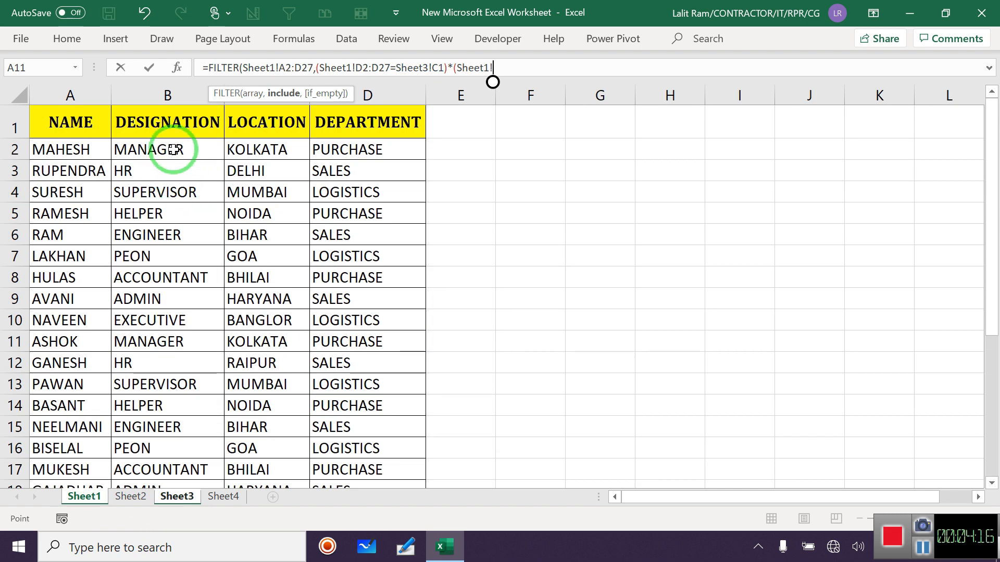
{"action": "left_click_drag", "start_coordinate": [174, 147], "coordinate": [156, 392]}
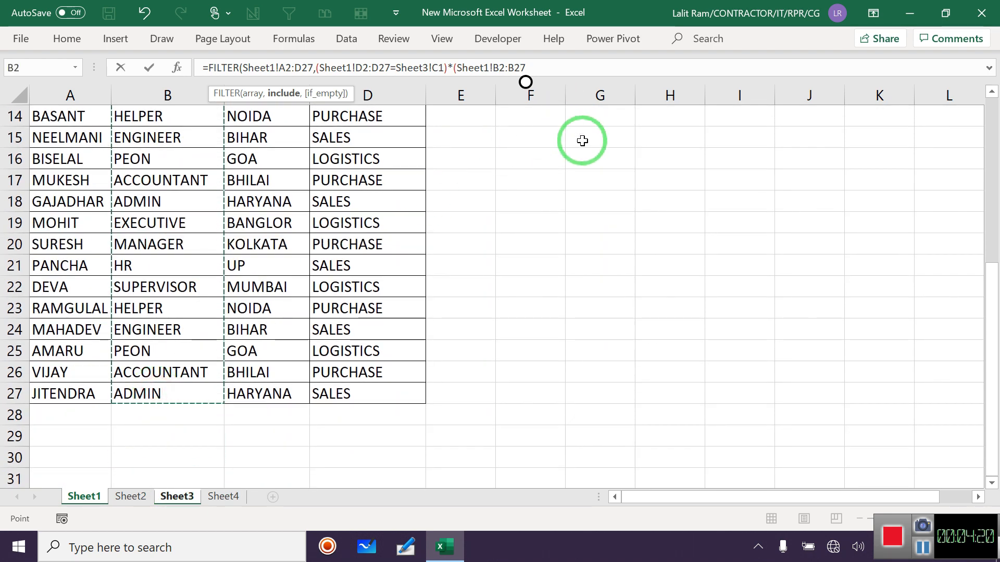
{"action": "type", "text": "="}
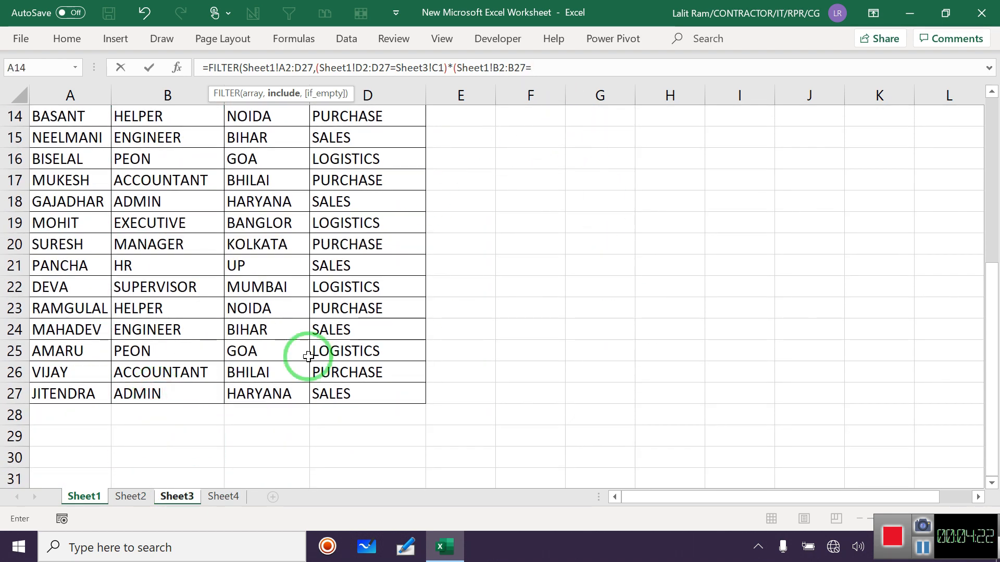
{"action": "left_click", "coordinate": [163, 497]}
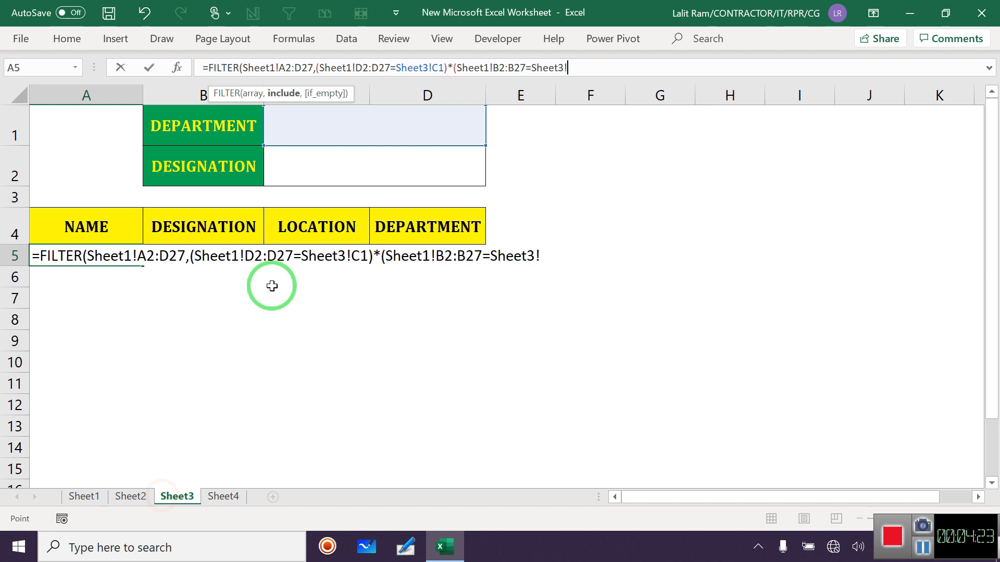
{"action": "left_click", "coordinate": [300, 167]}
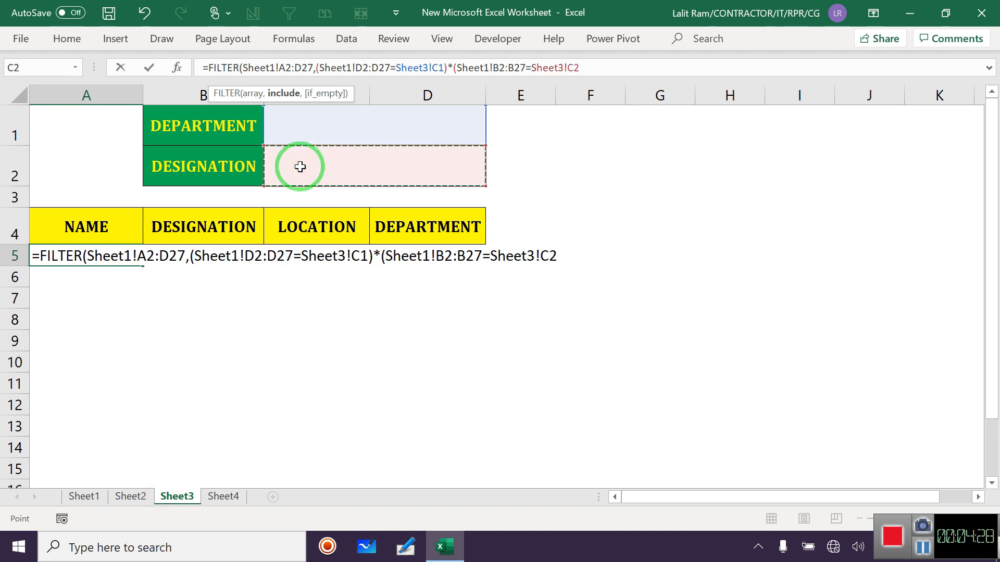
{"action": "left_click", "coordinate": [594, 68]}
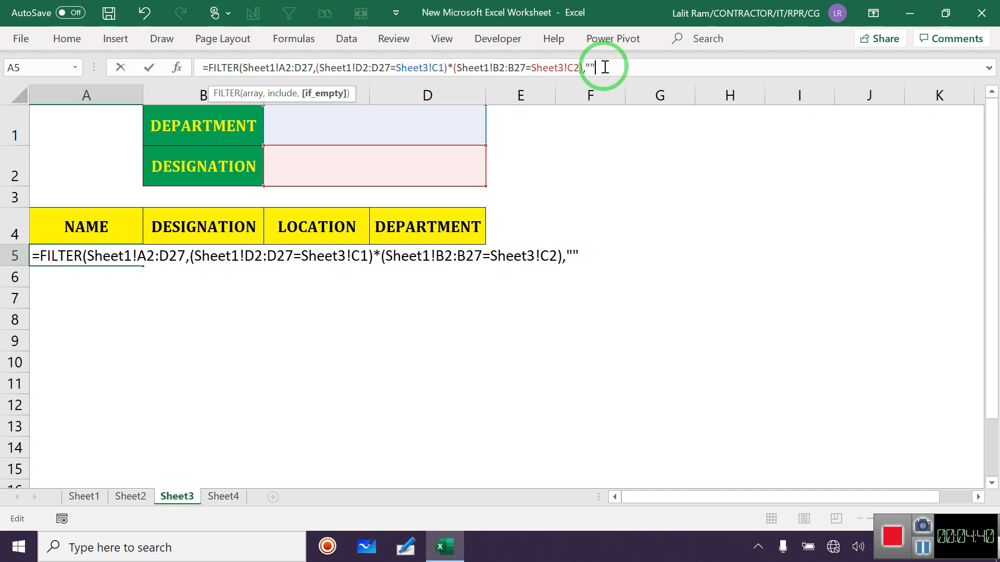
{"action": "key", "text": "Return"}
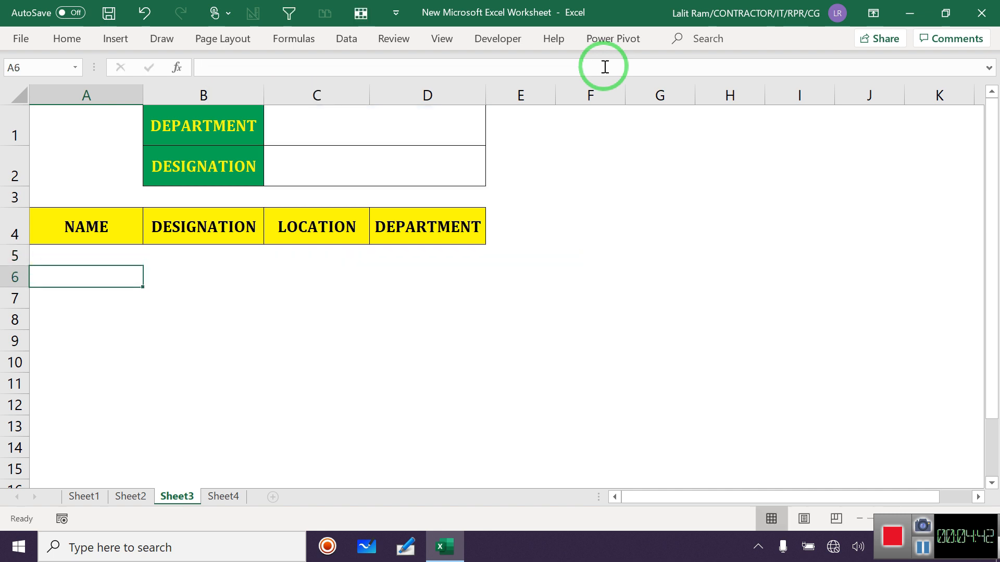
Set the department in C1 of Sheet3 to SALES and the designation in C2 to HR, and check the filtered rows.
{"action": "left_click", "coordinate": [401, 128]}
{"action": "type", "text": "S"}
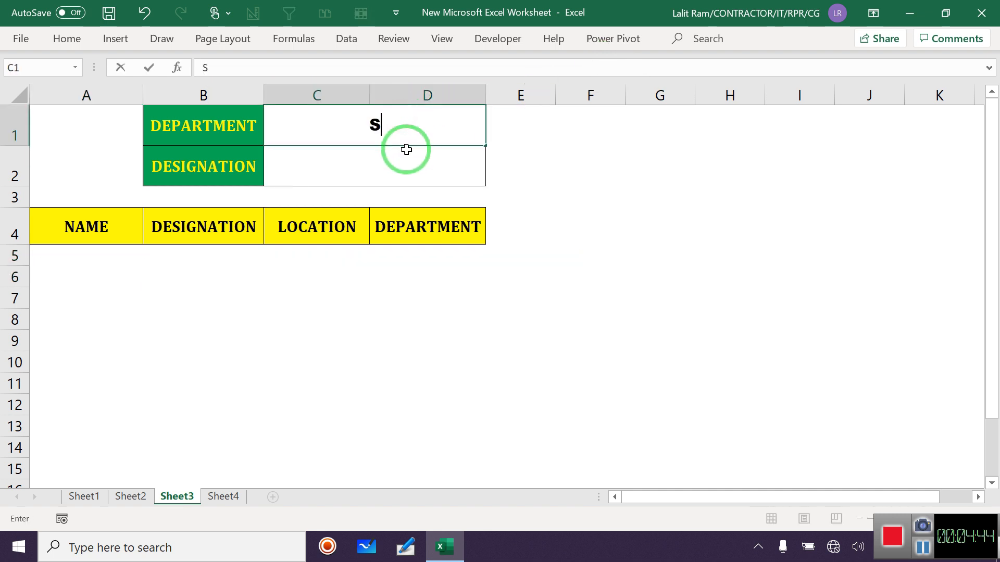
{"action": "type", "text": "ALES"}
{"action": "key", "text": "Return"}
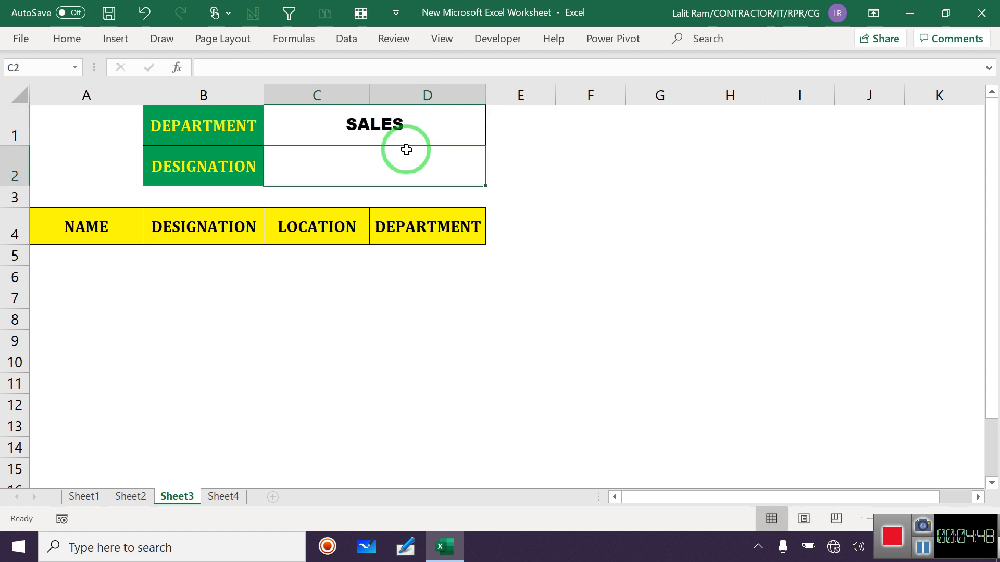
{"action": "type", "text": "HR"}
{"action": "key", "text": "Return"}
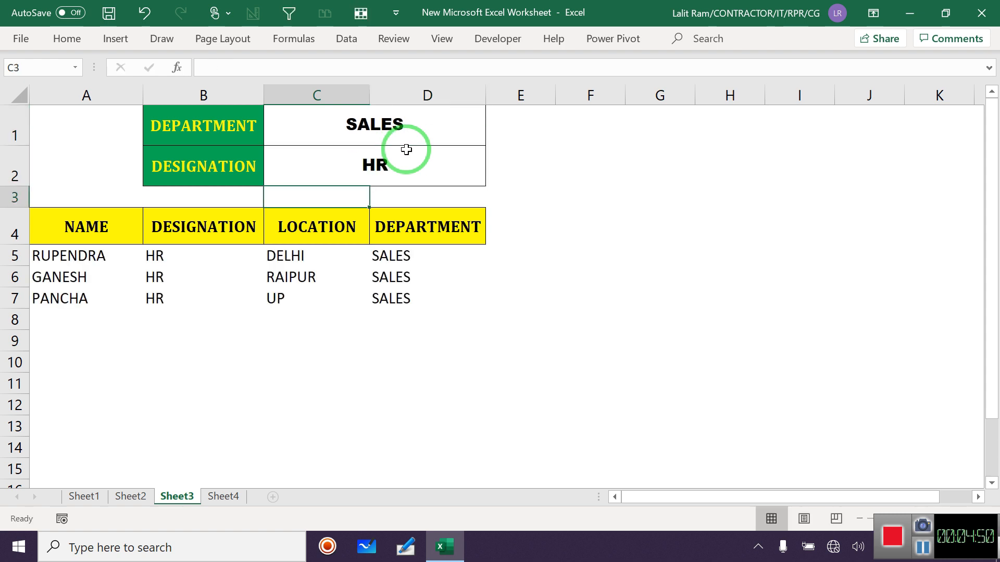
{"action": "left_click_drag", "start_coordinate": [395, 259], "coordinate": [390, 296]}
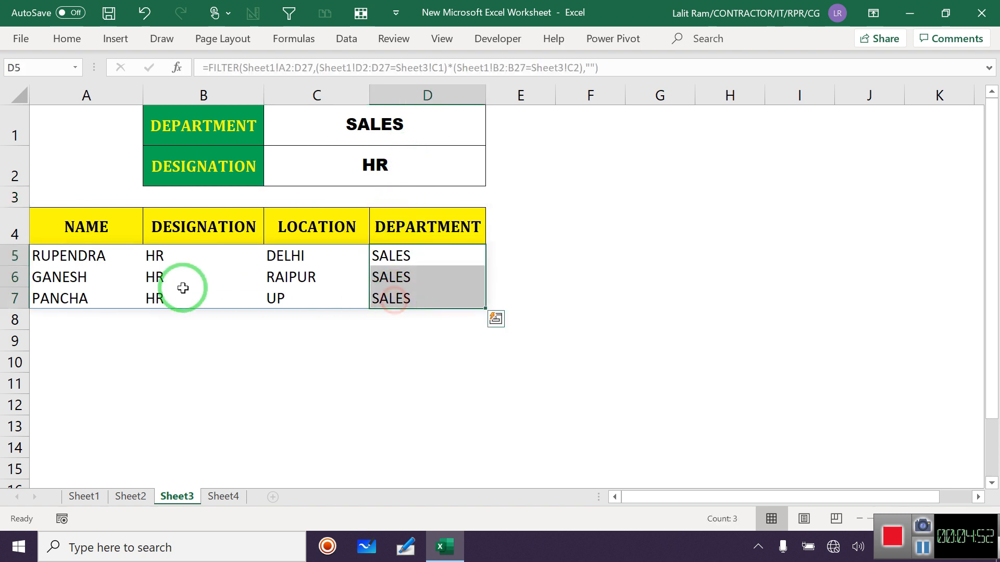
{"action": "left_click_drag", "start_coordinate": [179, 252], "coordinate": [179, 297]}
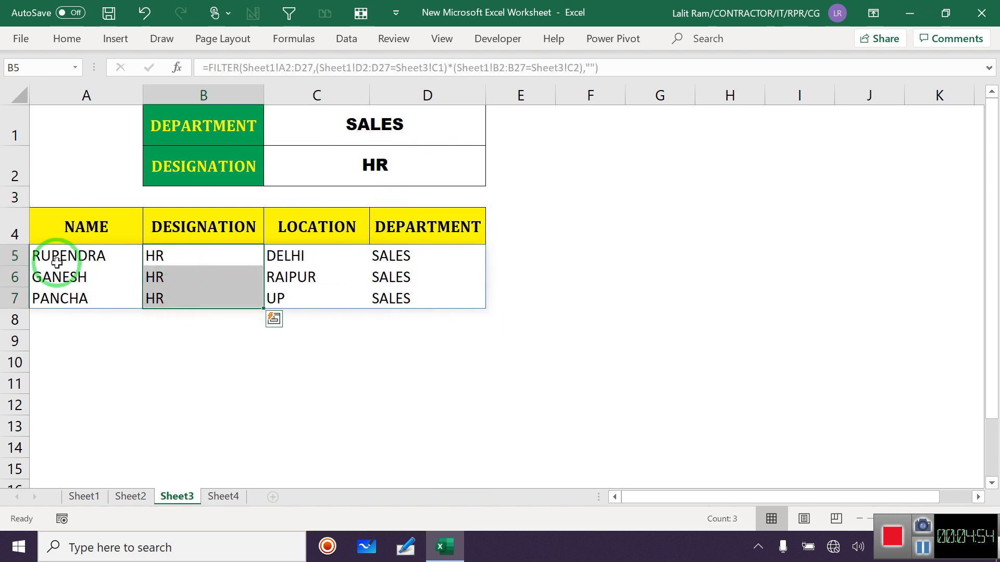
{"action": "left_click_drag", "start_coordinate": [45, 256], "coordinate": [395, 297]}
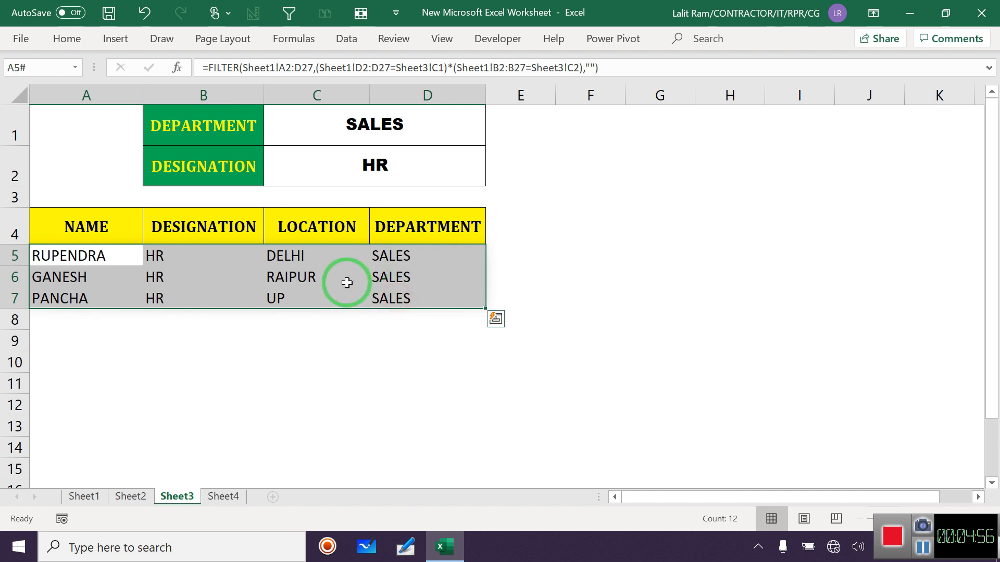
In cell A6 of Sheet4, start a FILTER formula with Sheet1!A2:D27 as the array argument.
{"action": "left_click", "coordinate": [223, 497]}
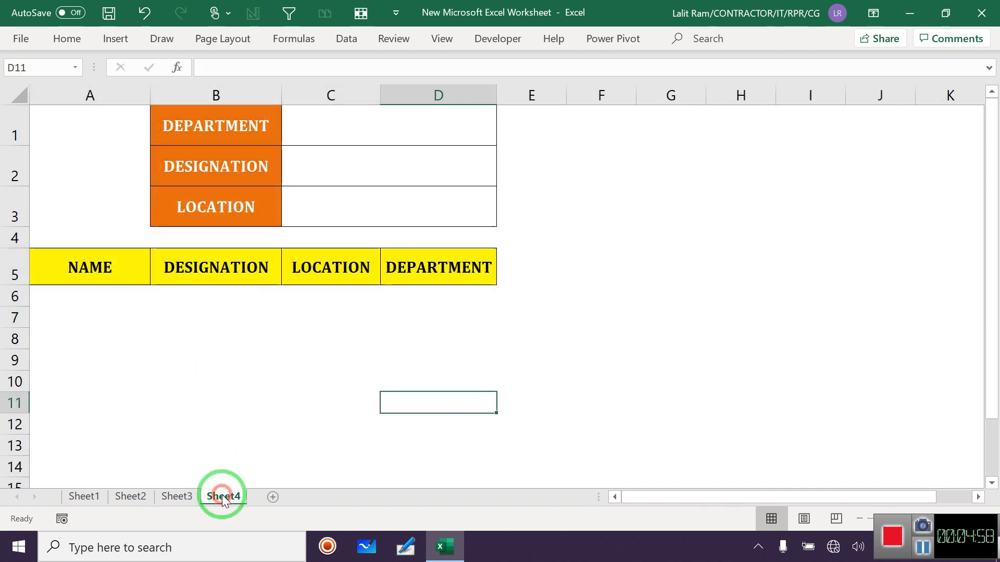
{"action": "left_click", "coordinate": [371, 128]}
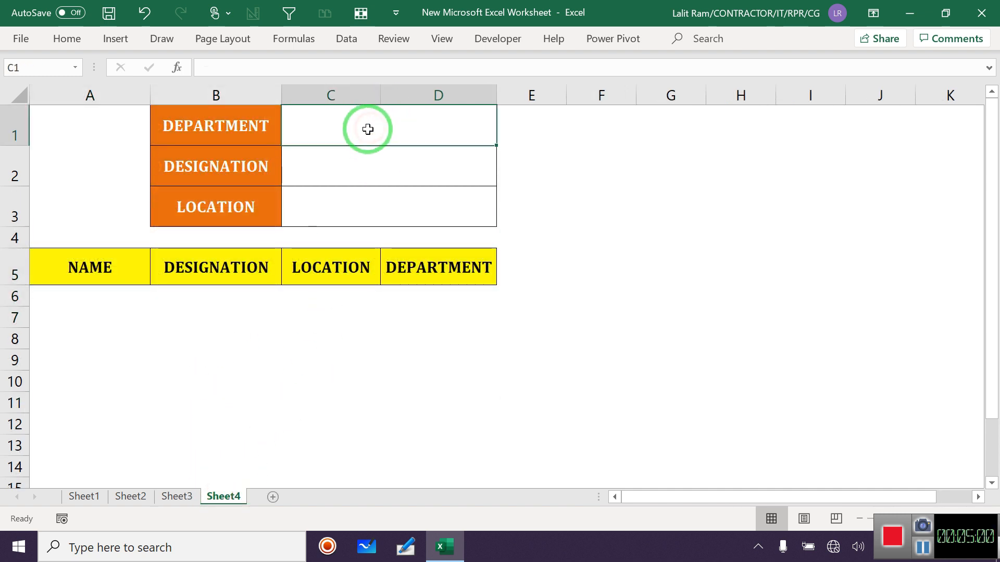
{"action": "left_click", "coordinate": [85, 297]}
{"action": "type", "text": "="}
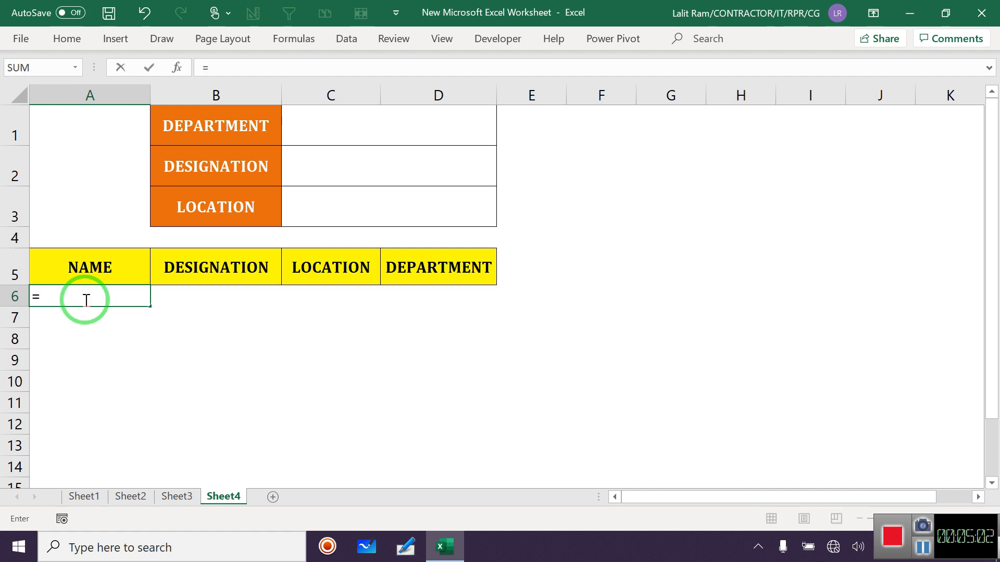
{"action": "type", "text": "FIL"}
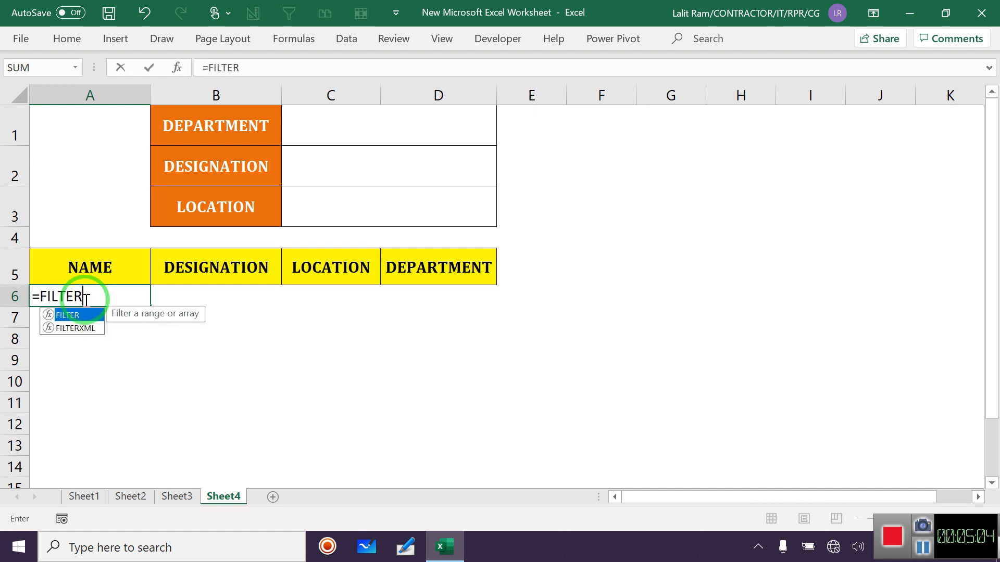
{"action": "type", "text": "TER"}
{"action": "double_click", "coordinate": [76, 315]}
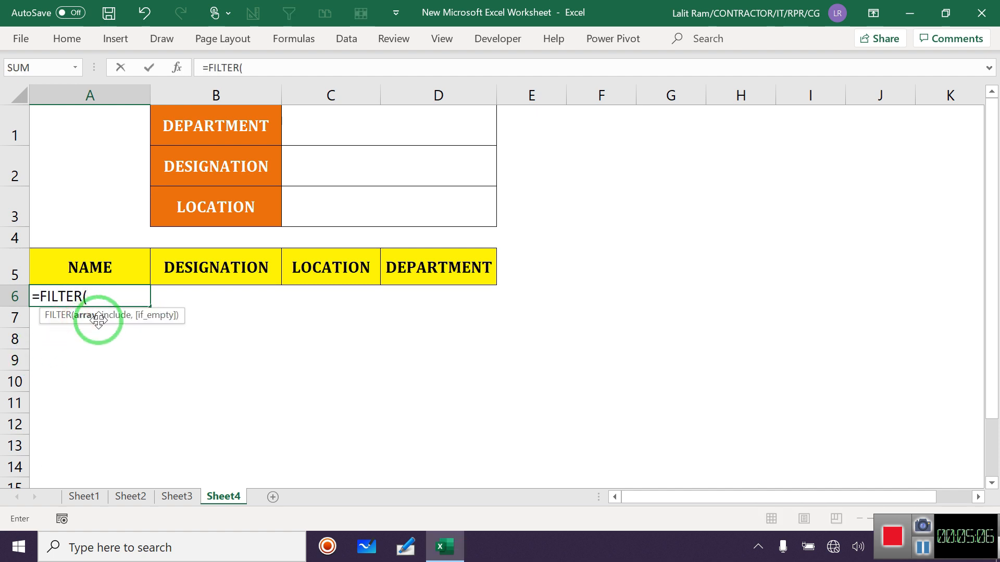
{"action": "left_click", "coordinate": [84, 496]}
{"action": "scroll", "coordinate": [156, 302], "scroll_direction": "up", "scroll_amount": 4}
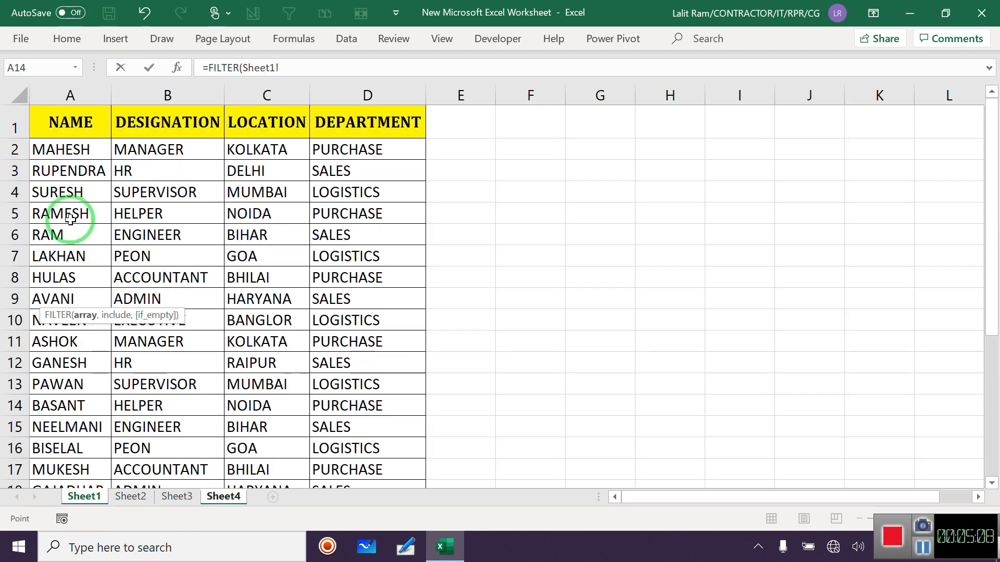
{"action": "left_click_drag", "start_coordinate": [58, 150], "coordinate": [351, 437]}
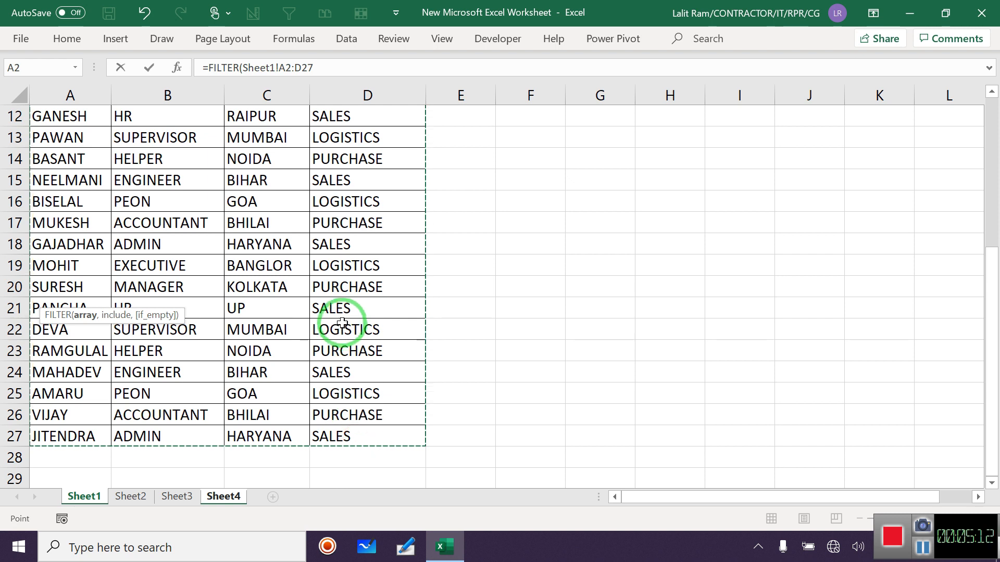
Add the department condition (Sheet1!D2:D27=Sheet4!C1) as the include argument, followed by * and an opening parenthesis.
{"action": "left_click", "coordinate": [323, 67]}
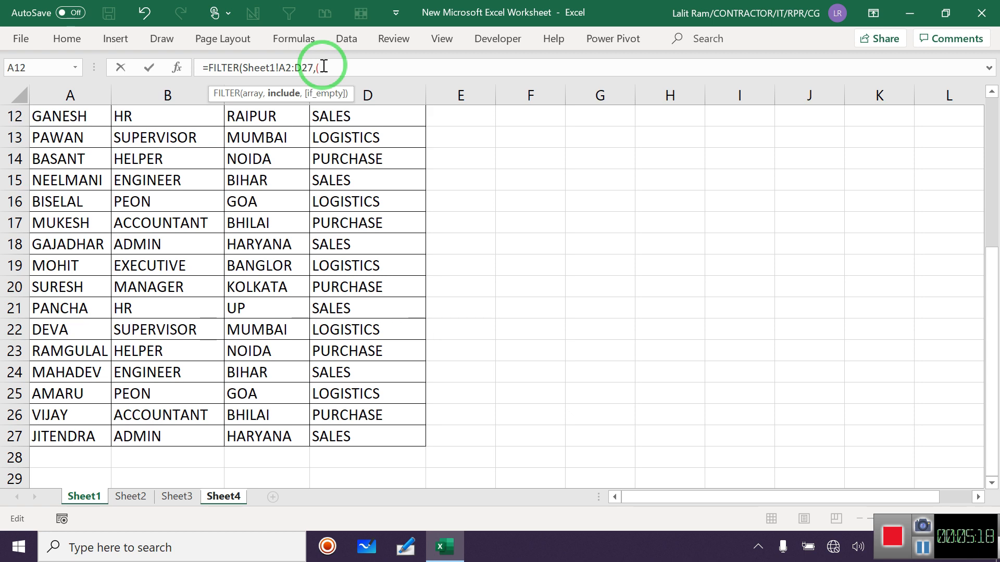
{"action": "scroll", "coordinate": [380, 195], "scroll_direction": "up", "scroll_amount": 4}
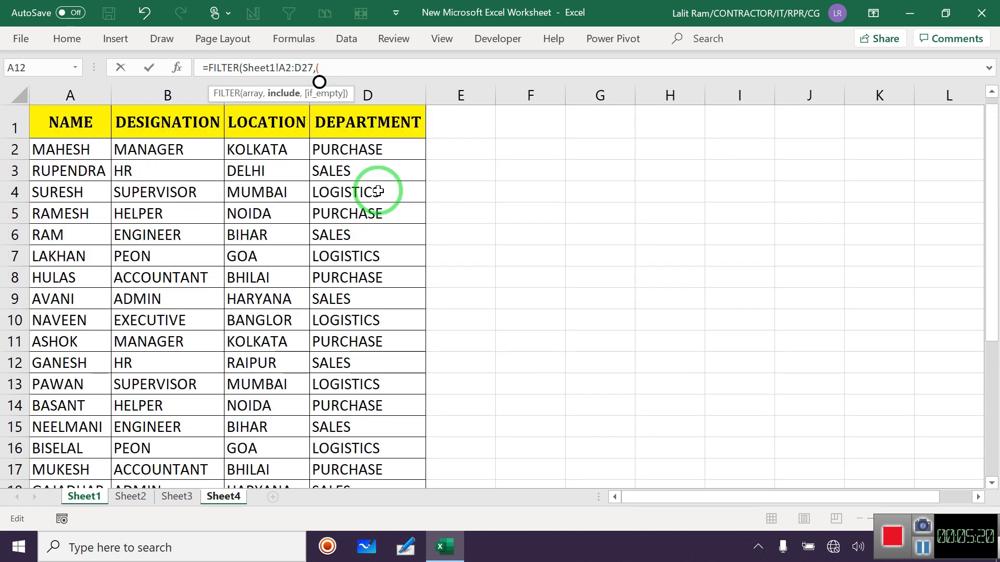
{"action": "left_click_drag", "start_coordinate": [358, 152], "coordinate": [357, 456]}
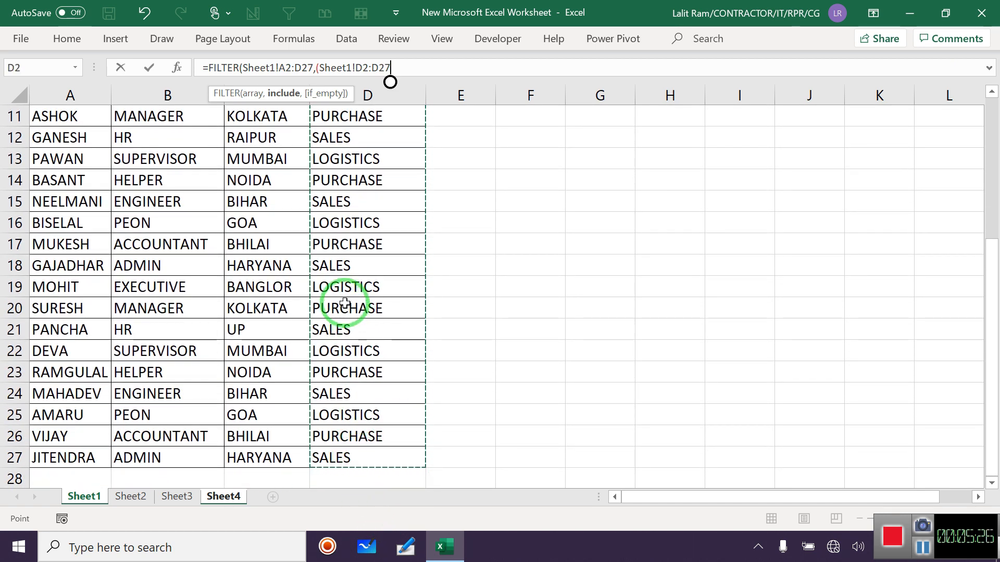
{"action": "type", "text": "="}
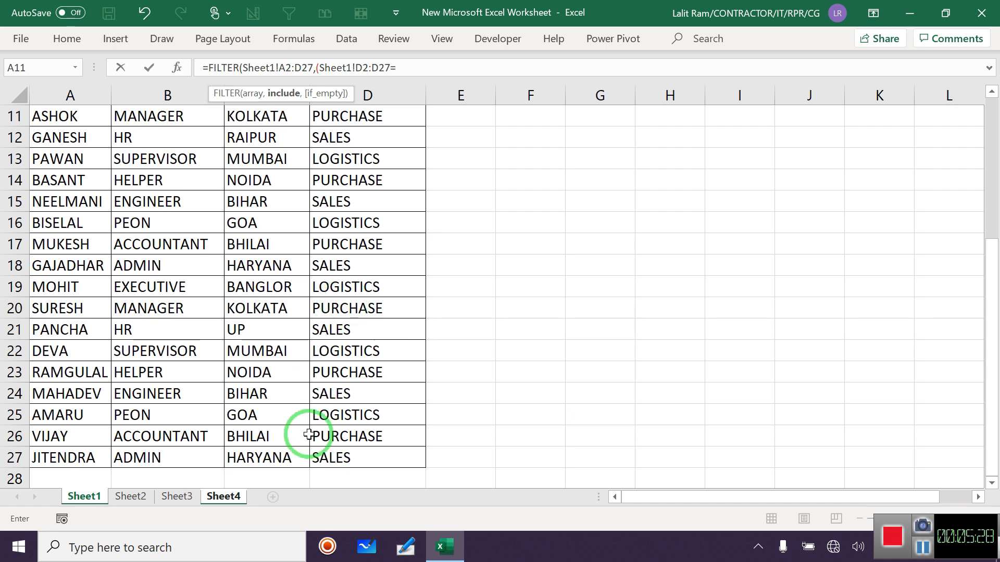
{"action": "left_click", "coordinate": [223, 496]}
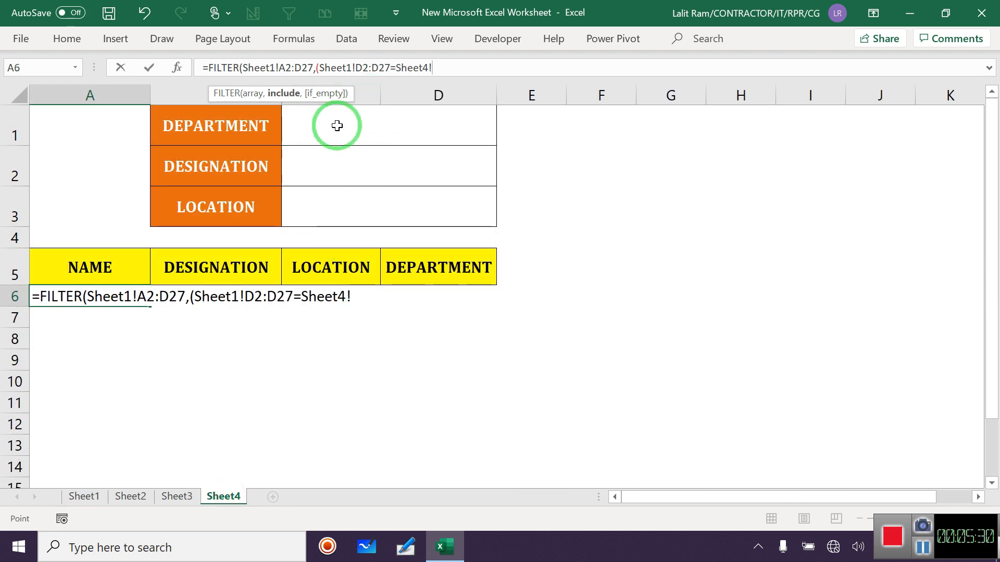
{"action": "left_click", "coordinate": [337, 126]}
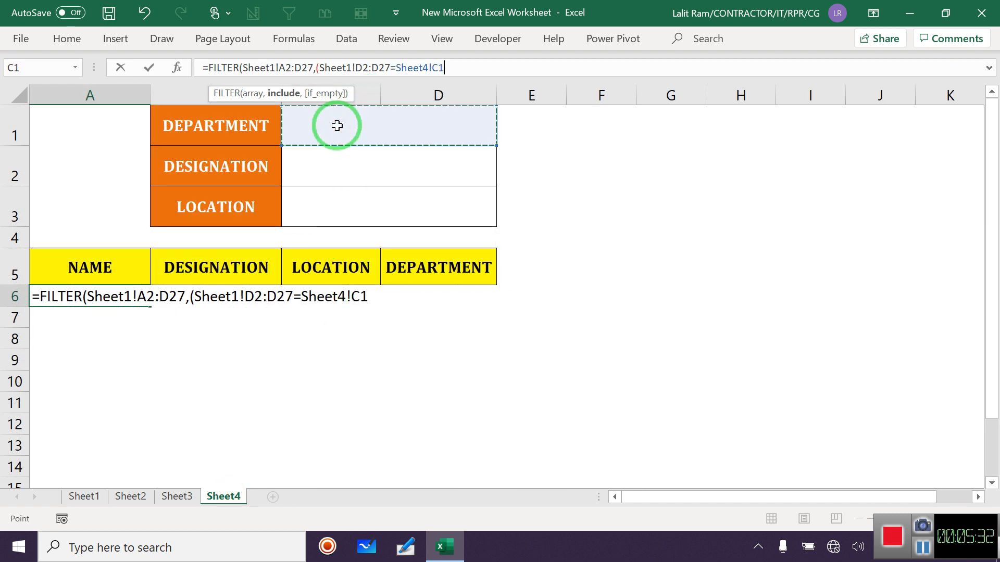
{"action": "type", "text": ")*("}
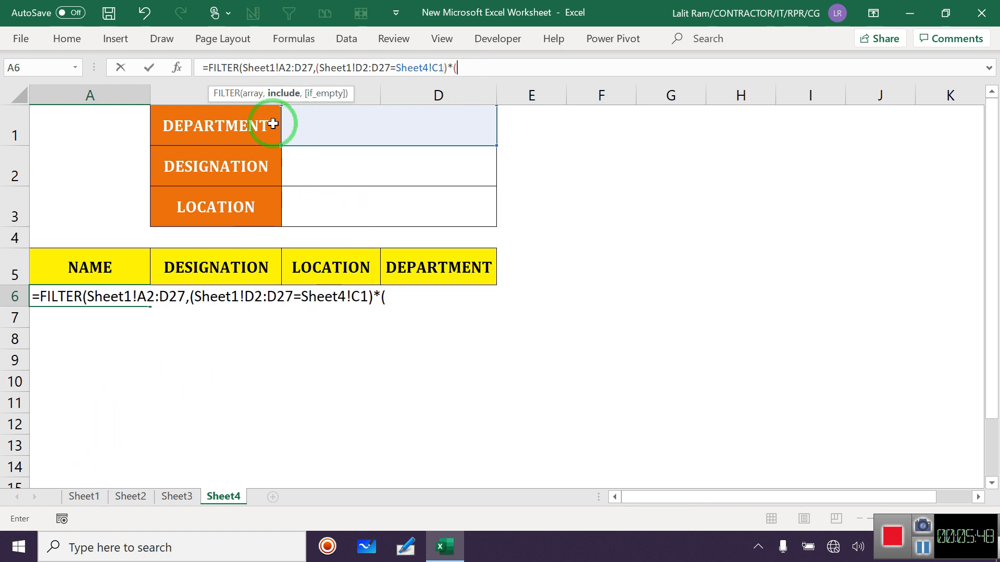
Add the designation condition Sheet1!B2:B27=Sheet4!C2, close its parenthesis, and append * with an opening parenthesis for a third condition.
{"action": "left_click", "coordinate": [91, 496]}
{"action": "scroll", "coordinate": [255, 192], "scroll_direction": "up", "scroll_amount": 4}
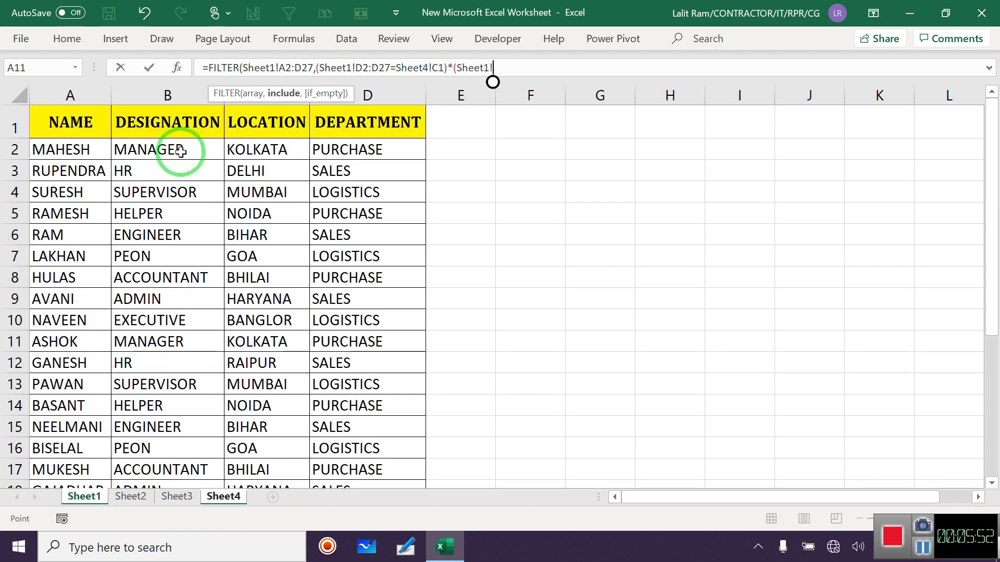
{"action": "left_click_drag", "start_coordinate": [181, 151], "coordinate": [171, 448]}
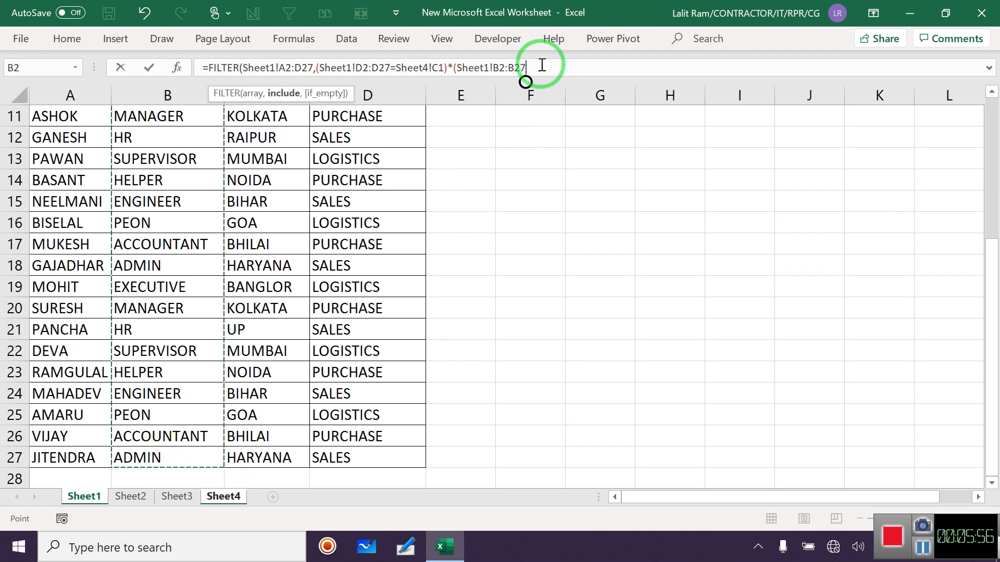
{"action": "type", "text": "="}
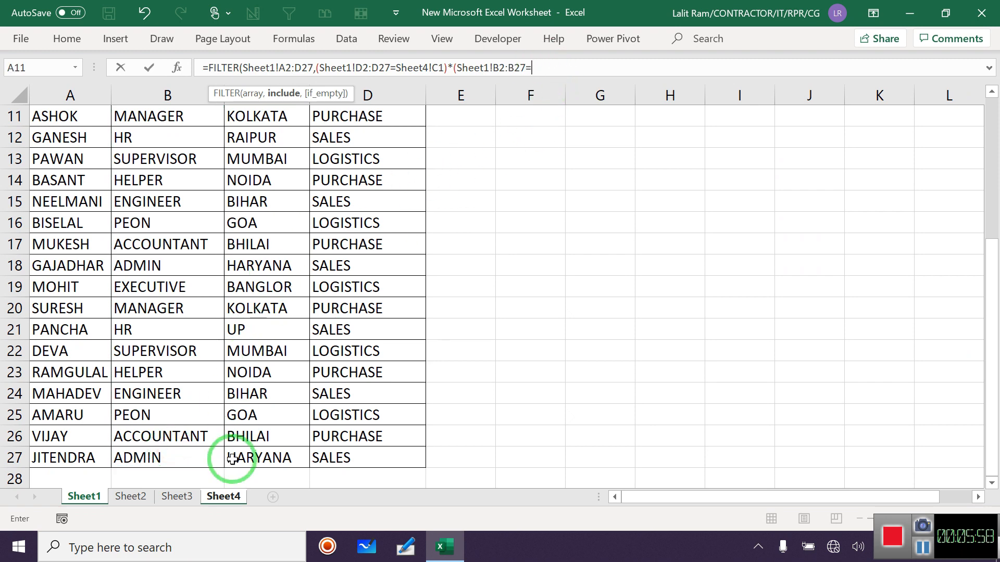
{"action": "left_click", "coordinate": [224, 497]}
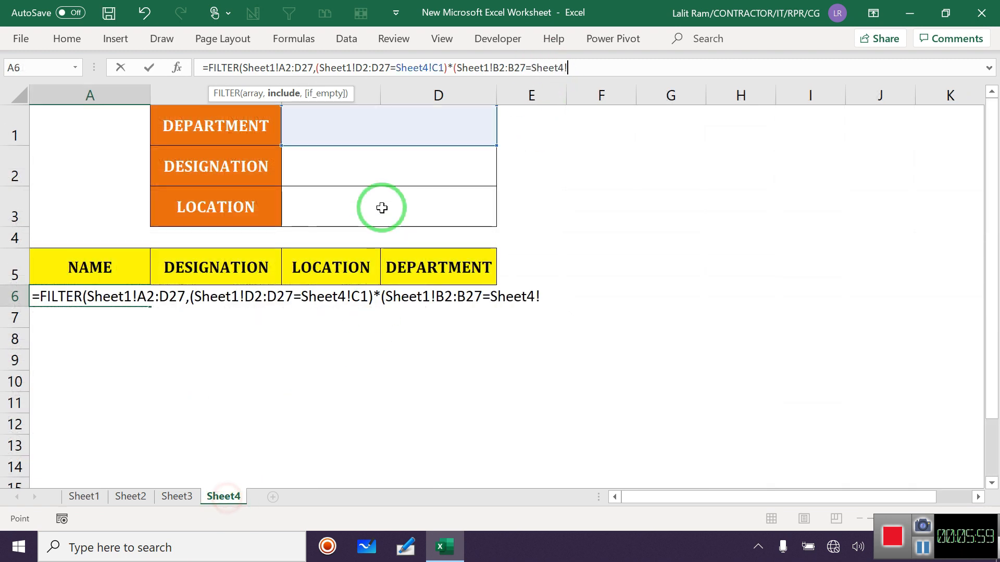
{"action": "left_click", "coordinate": [353, 175]}
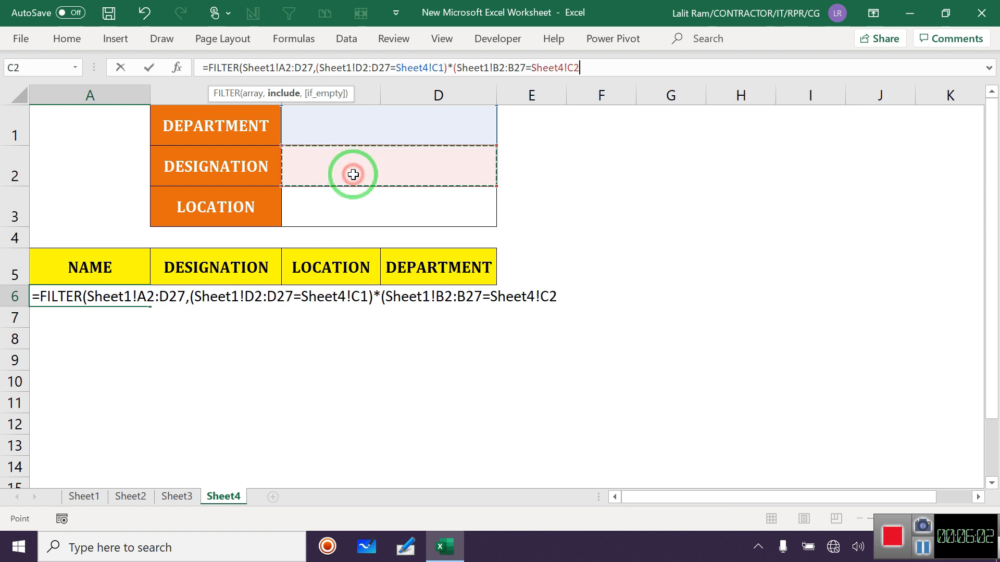
{"action": "type", "text": ")"}
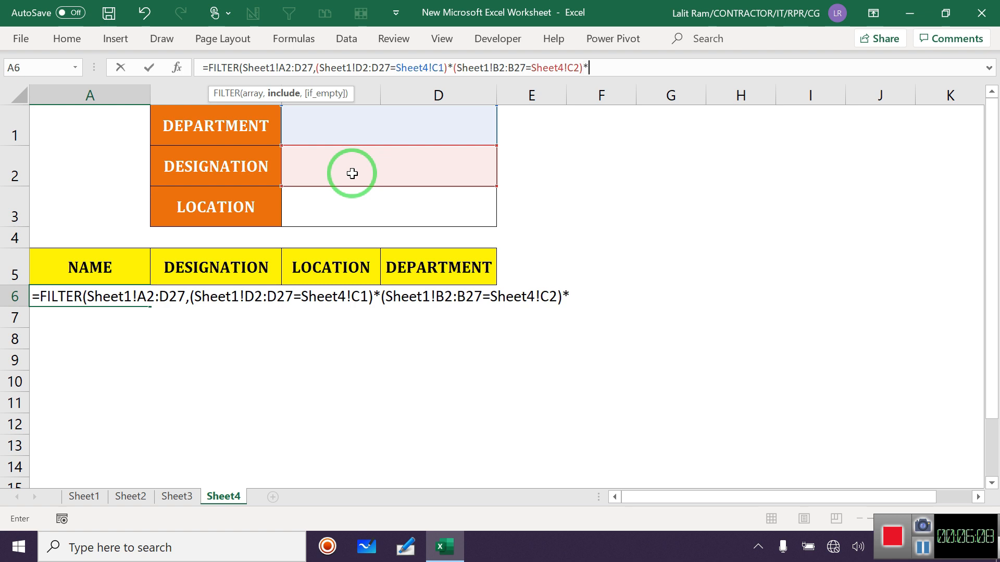
{"action": "type", "text": "*"}
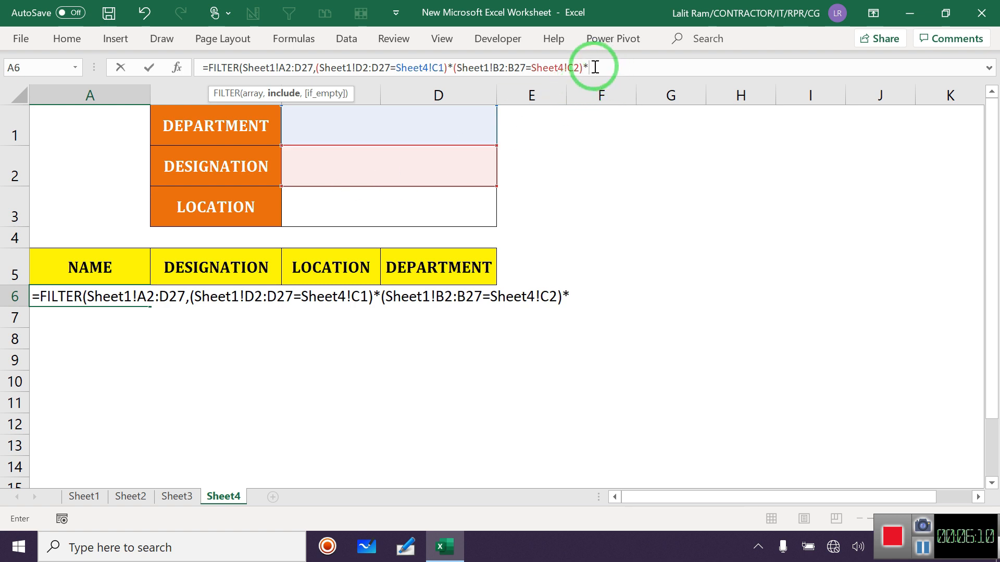
{"action": "type", "text": "("}
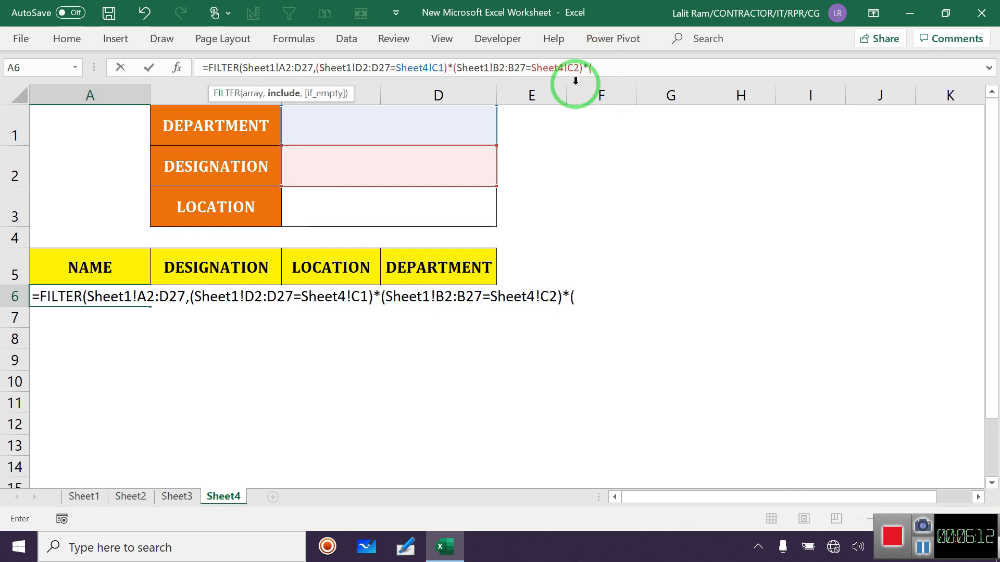
Complete the Sheet4 formula with the location condition Sheet1!C2:C27=Sheet4!C3 and "" as the if_empty value.
{"action": "left_click", "coordinate": [83, 496]}
{"action": "scroll", "coordinate": [292, 152], "scroll_direction": "up", "scroll_amount": 4}
{"action": "left_click_drag", "start_coordinate": [274, 150], "coordinate": [260, 437]}
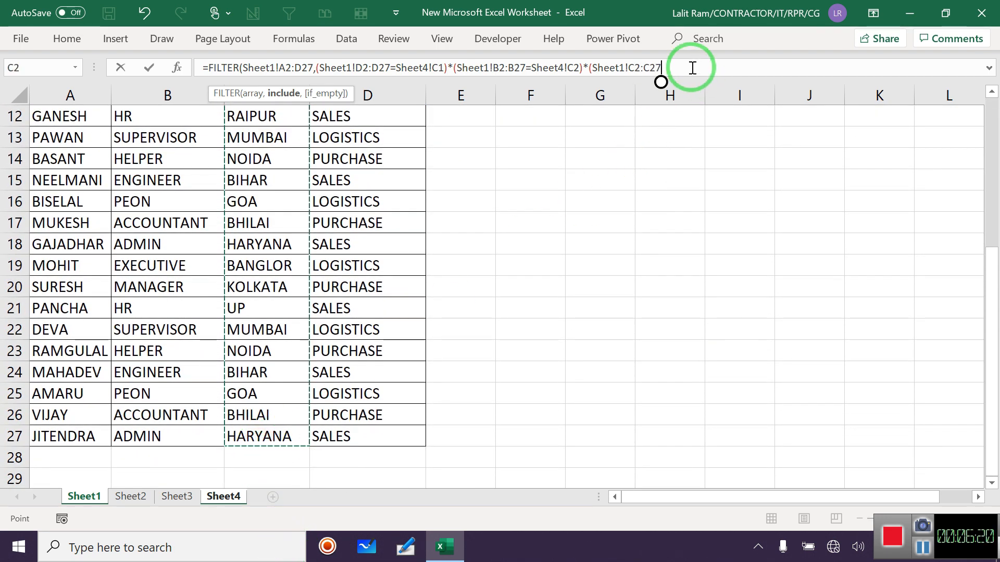
{"action": "type", "text": "="}
{"action": "left_click", "coordinate": [223, 496]}
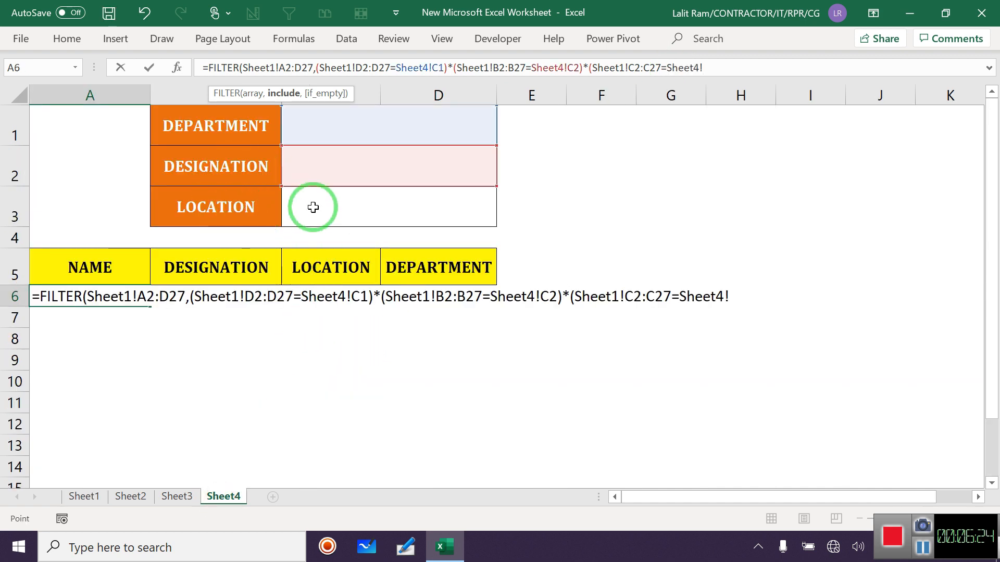
{"action": "left_click", "coordinate": [313, 208]}
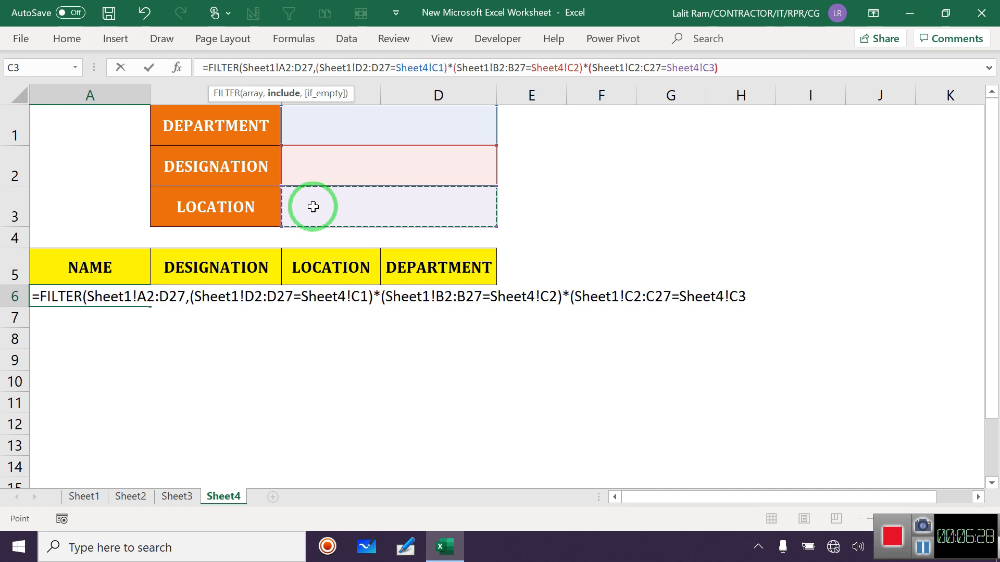
{"action": "type", "text": "),\""}
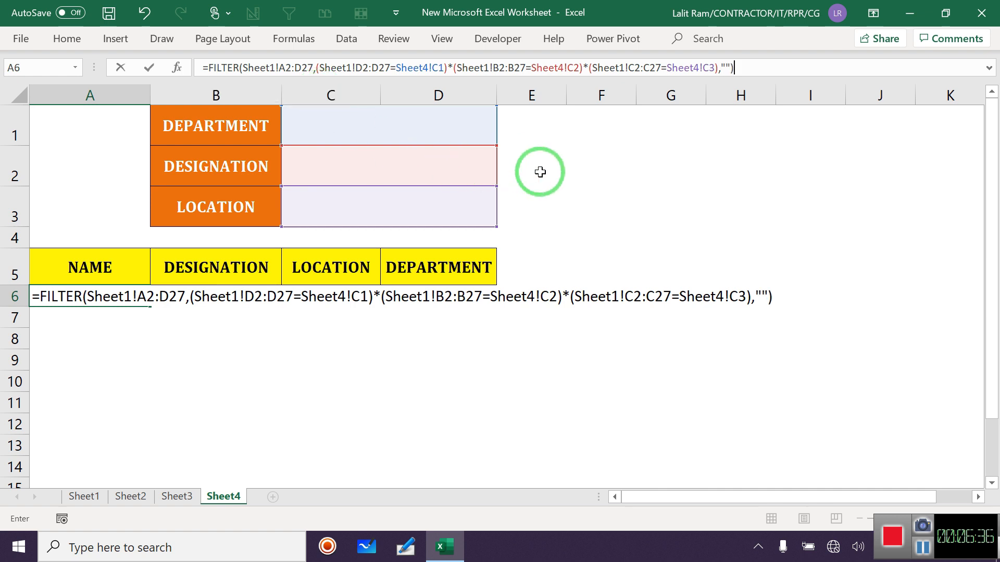
{"action": "key", "text": "Return"}
Set the department criterion in cell C1 of Sheet4 to PURCHASE.
{"action": "left_click", "coordinate": [360, 126]}
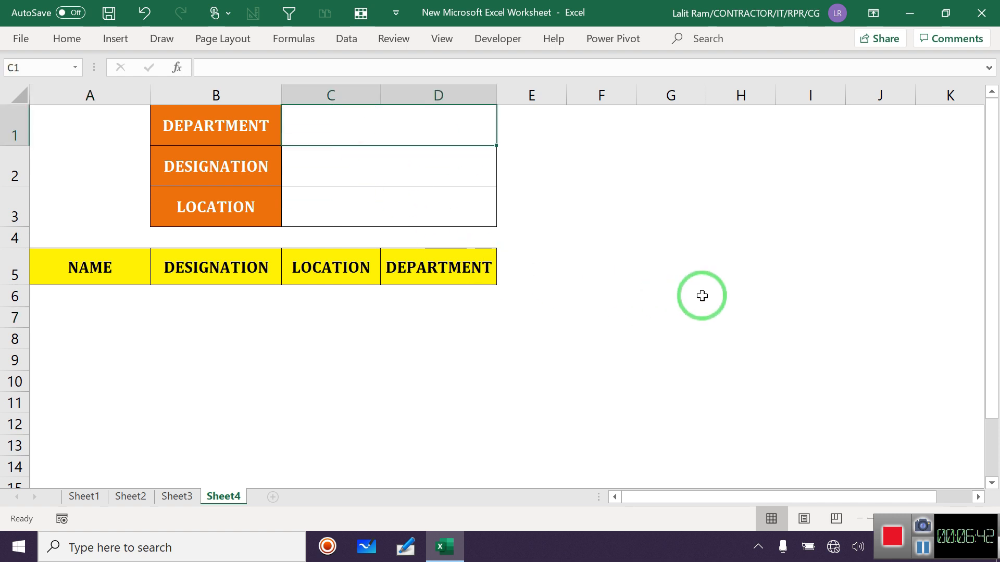
{"action": "type", "text": "PURCHASE"}
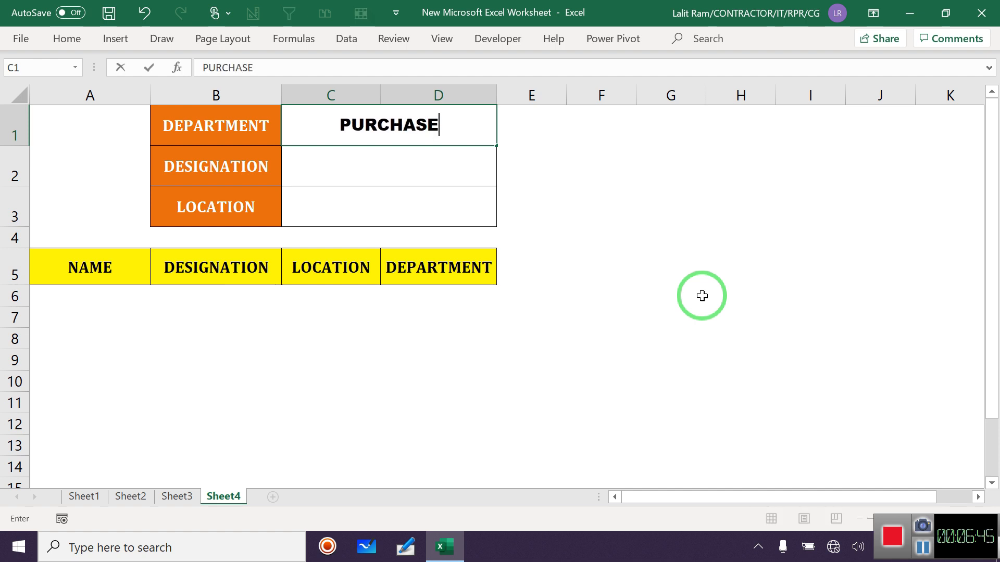
{"action": "key", "text": "Return"}
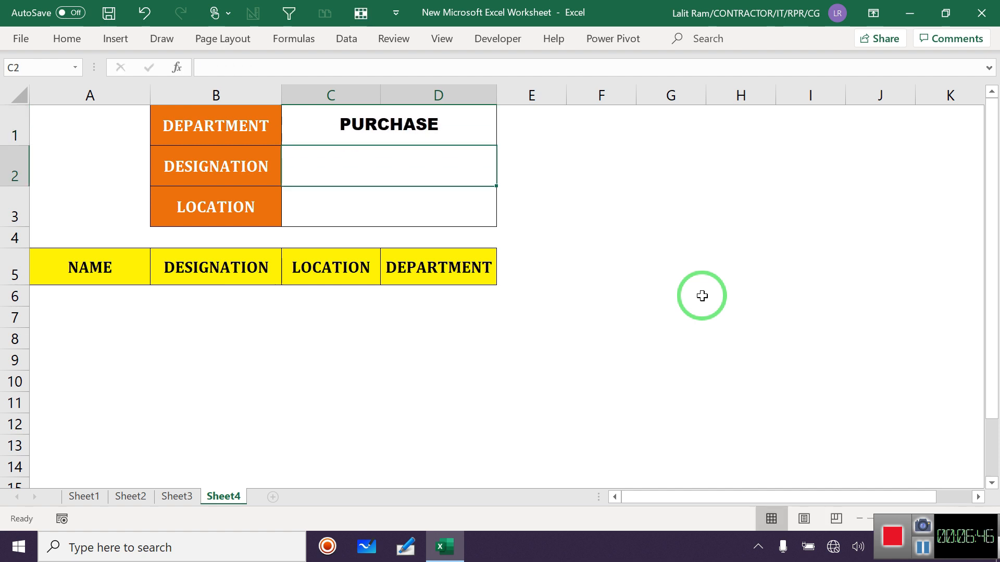
Set the designation criterion in C2 of Sheet4 to MANAGER and the location criterion in C3 to KOLKATA.
{"action": "type", "text": "MANAGER"}
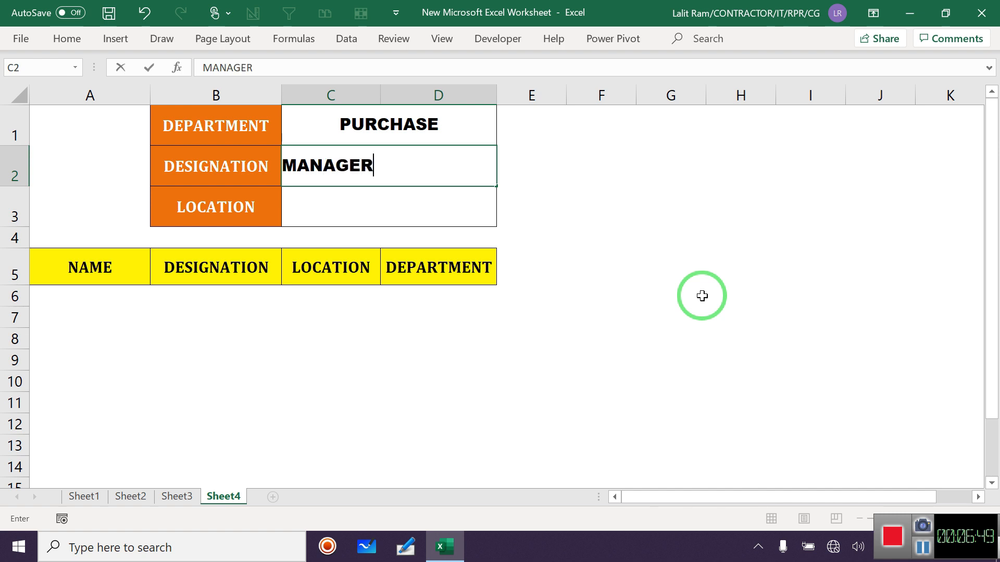
{"action": "key", "text": "Return"}
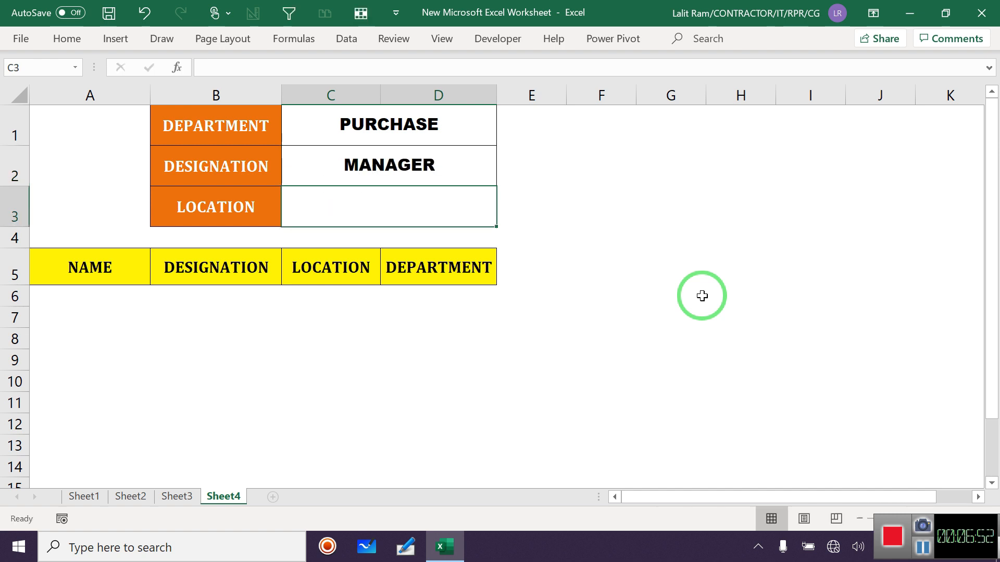
{"action": "type", "text": "KOLKATA"}
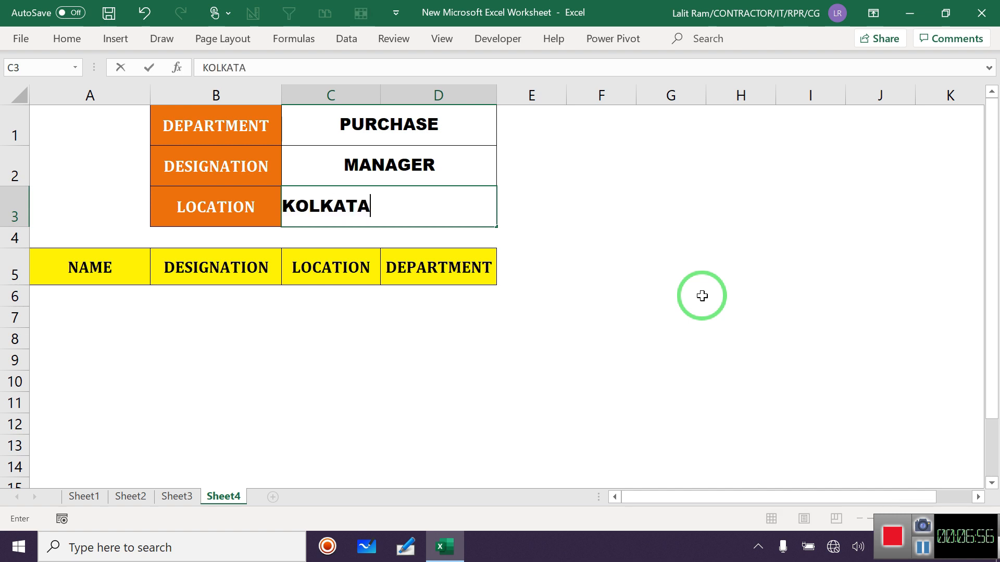
{"action": "key", "text": "Return"}
Check the designation, location and department of the filtered rows on Sheet4 against the three criteria.
{"action": "left_click_drag", "start_coordinate": [437, 294], "coordinate": [437, 340]}
{"action": "left_click_drag", "start_coordinate": [318, 296], "coordinate": [320, 333]}
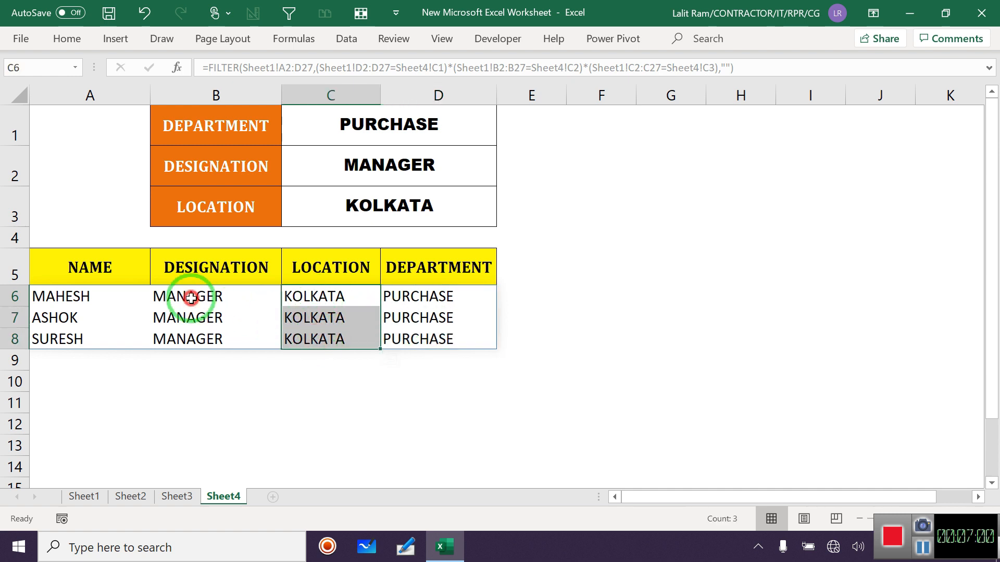
{"action": "left_click_drag", "start_coordinate": [192, 298], "coordinate": [417, 331]}
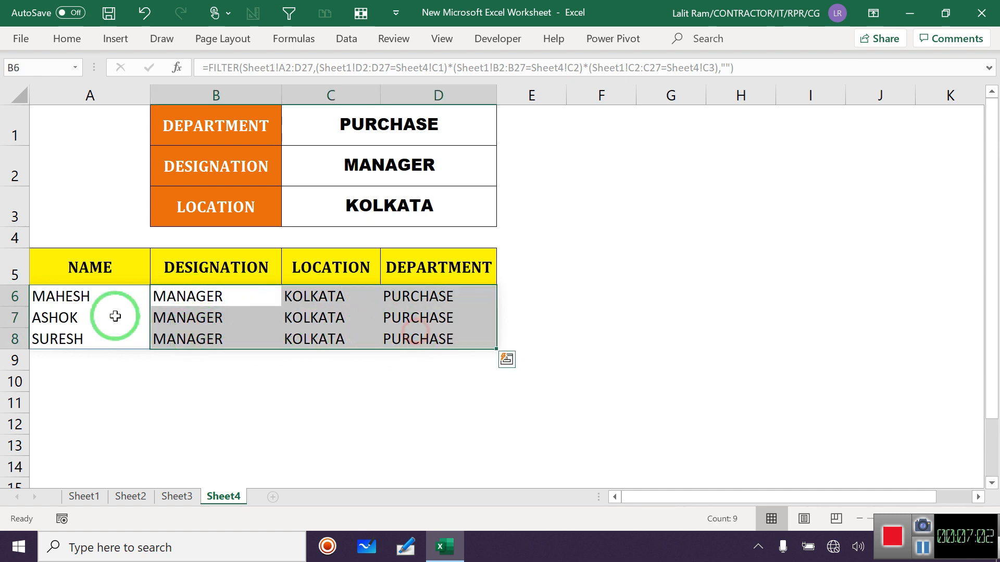
{"action": "left_click", "coordinate": [85, 297]}
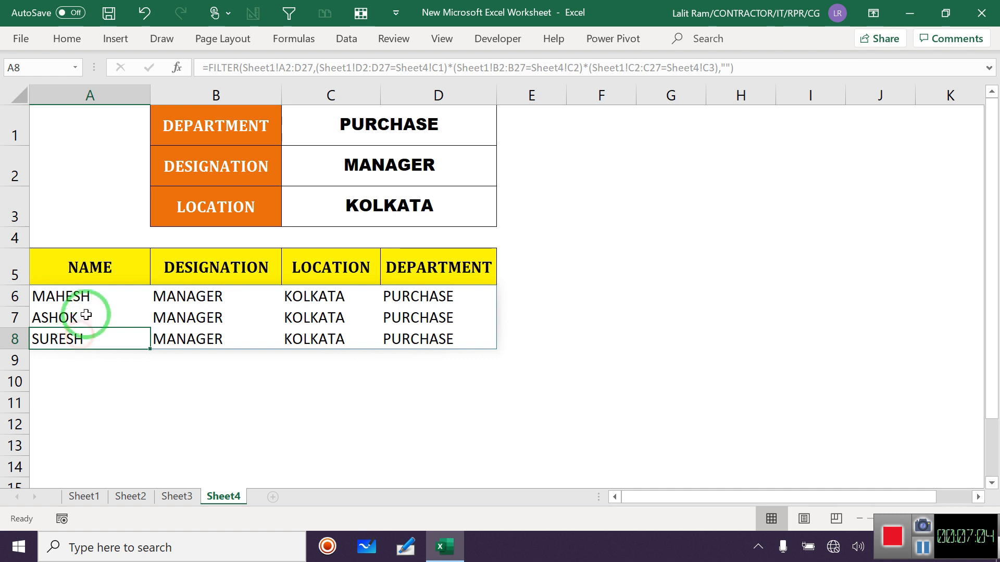
{"action": "left_click_drag", "start_coordinate": [212, 292], "coordinate": [442, 341]}
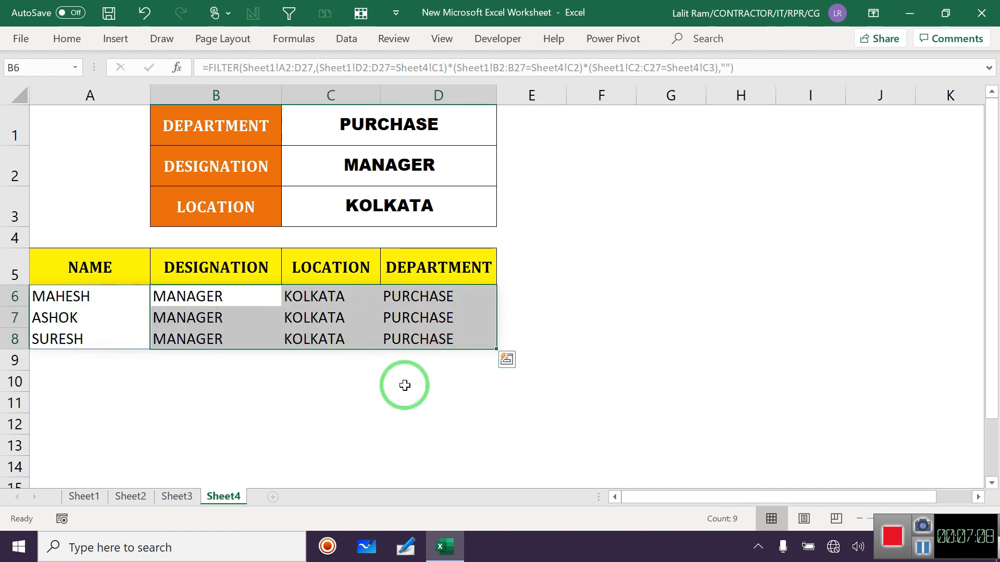
Review the source employee table on Sheet1, selecting it from the header row through its last record.
{"action": "left_click", "coordinate": [81, 496]}
{"action": "scroll", "coordinate": [295, 334], "scroll_direction": "up", "scroll_amount": 4}
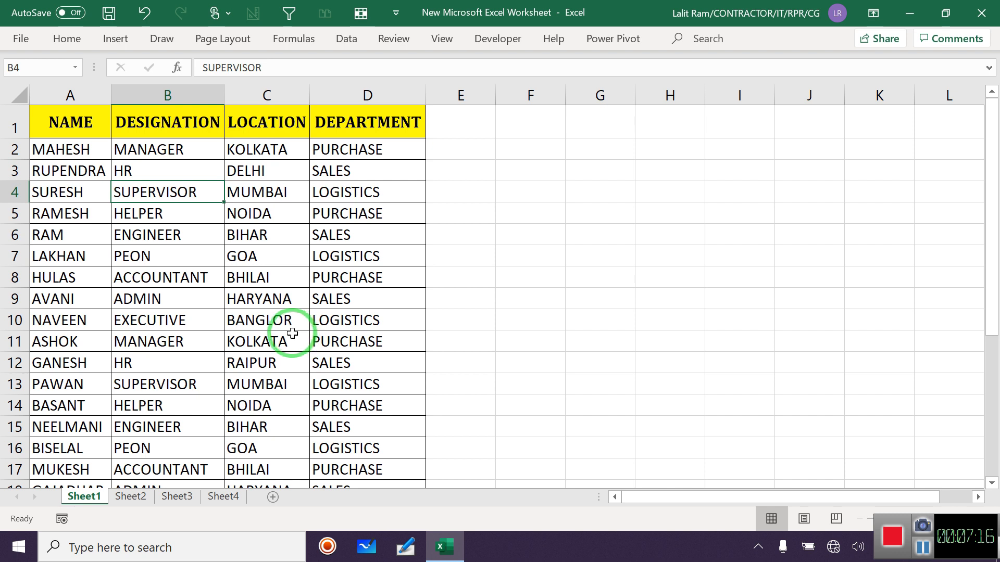
{"action": "left_click_drag", "start_coordinate": [68, 121], "coordinate": [346, 397]}
{"action": "scroll", "coordinate": [553, 306], "scroll_direction": "up", "scroll_amount": 4}
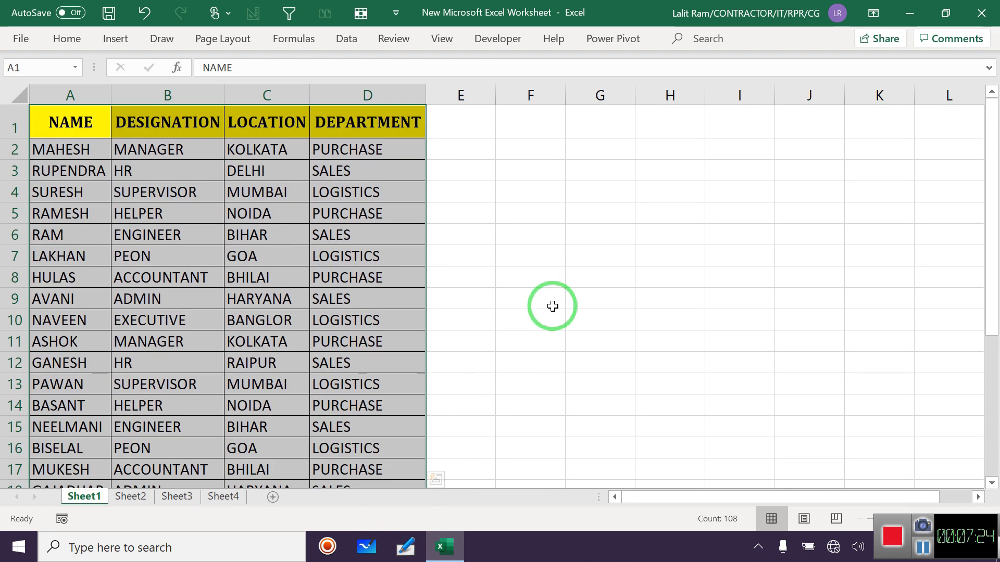